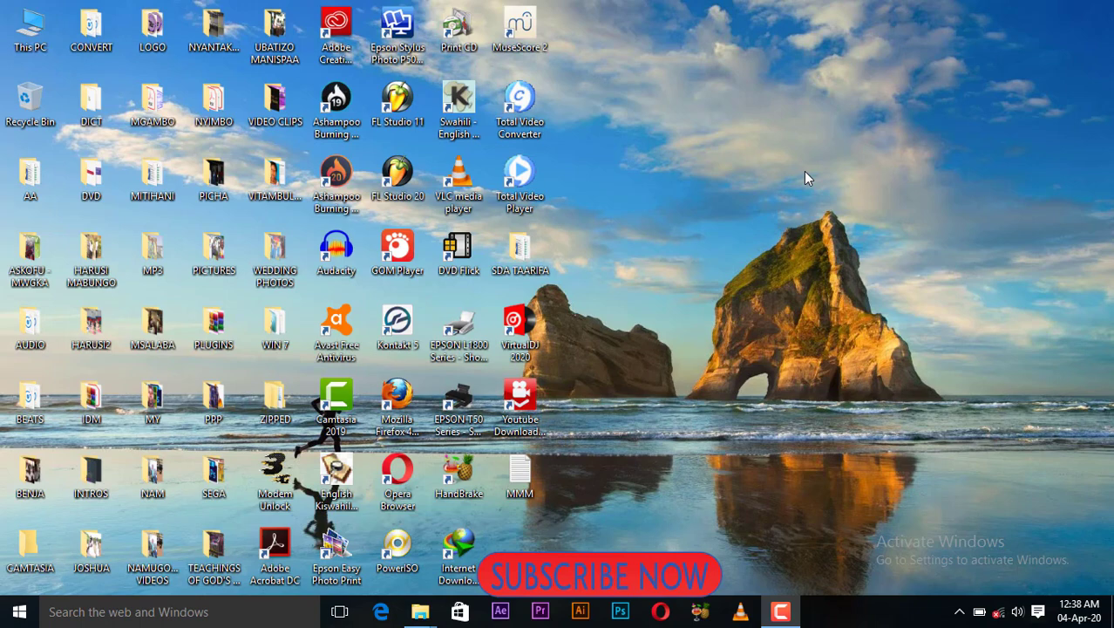
Open the PLUGINS folder from the desktop
{"action": "left_click", "coordinate": [218, 329]}
{"action": "double_click", "coordinate": [218, 328]}
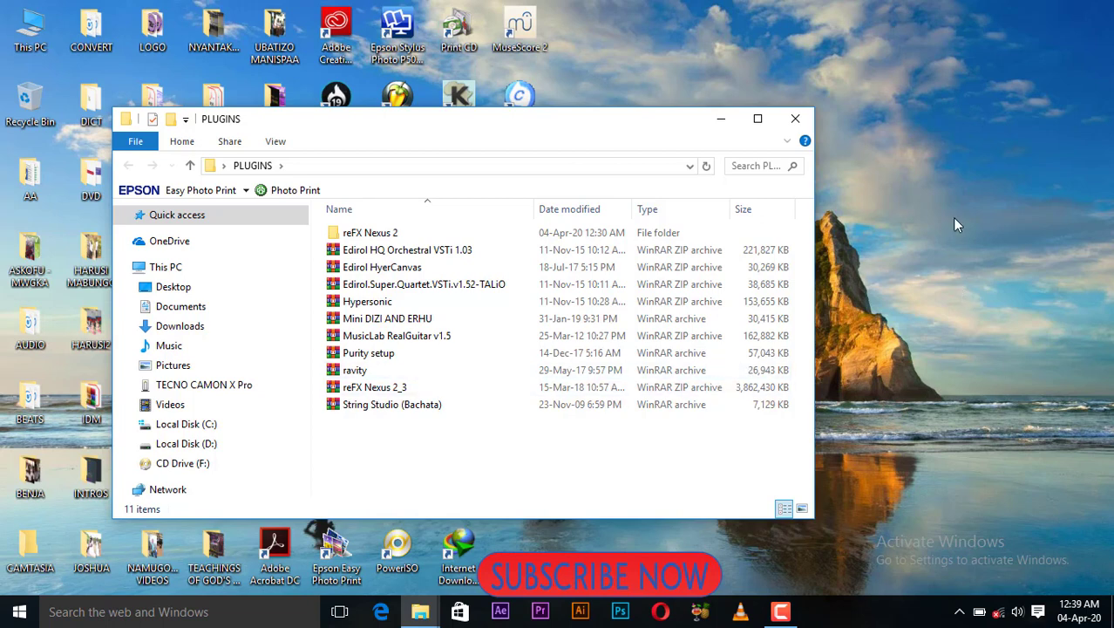
{"action": "right_click", "coordinate": [959, 187]}
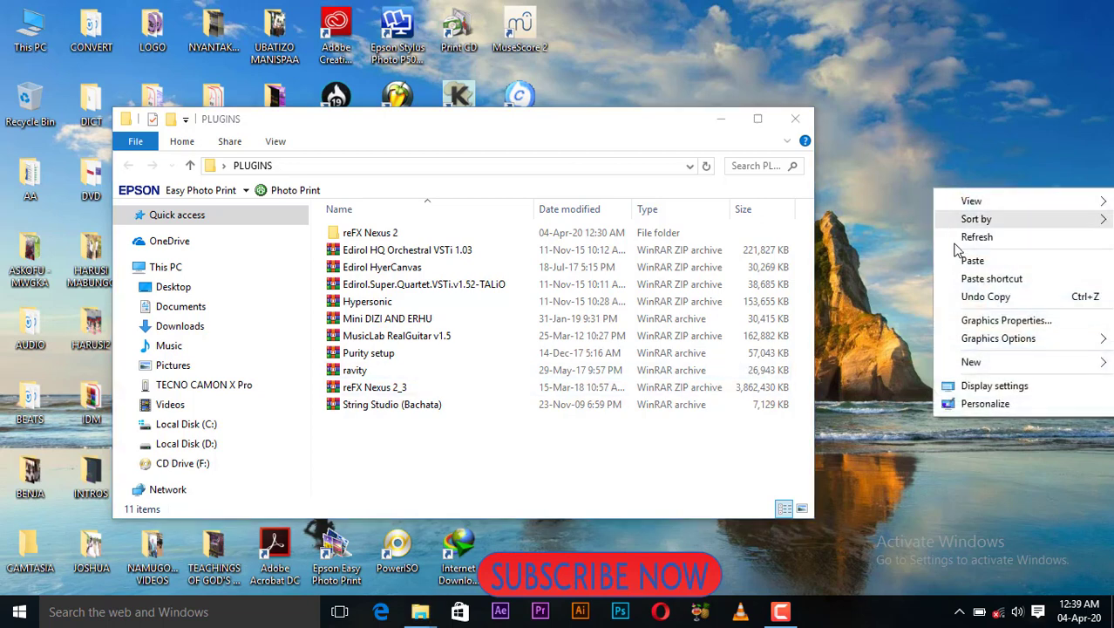
{"action": "left_click", "coordinate": [974, 239]}
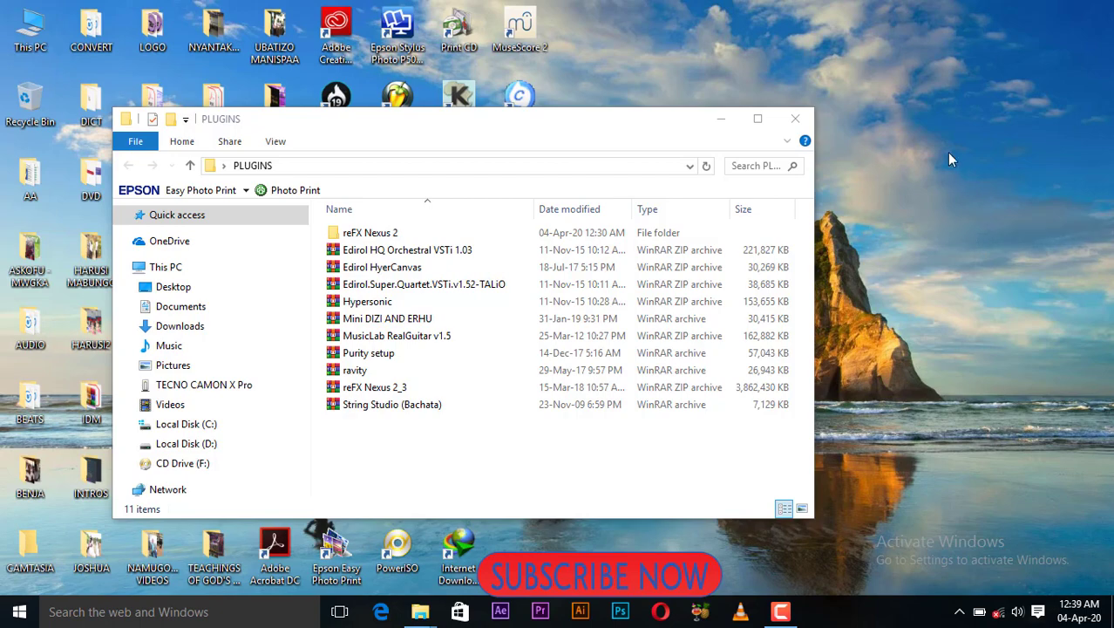
{"action": "right_click", "coordinate": [947, 152]}
{"action": "left_click", "coordinate": [976, 201]}
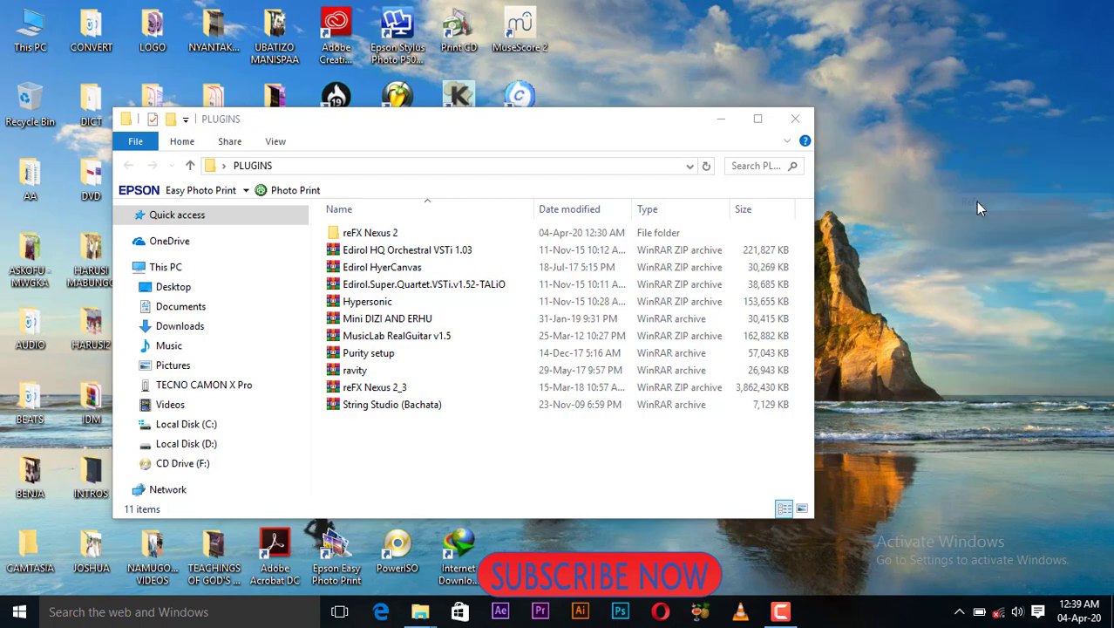
{"action": "right_click", "coordinate": [934, 203]}
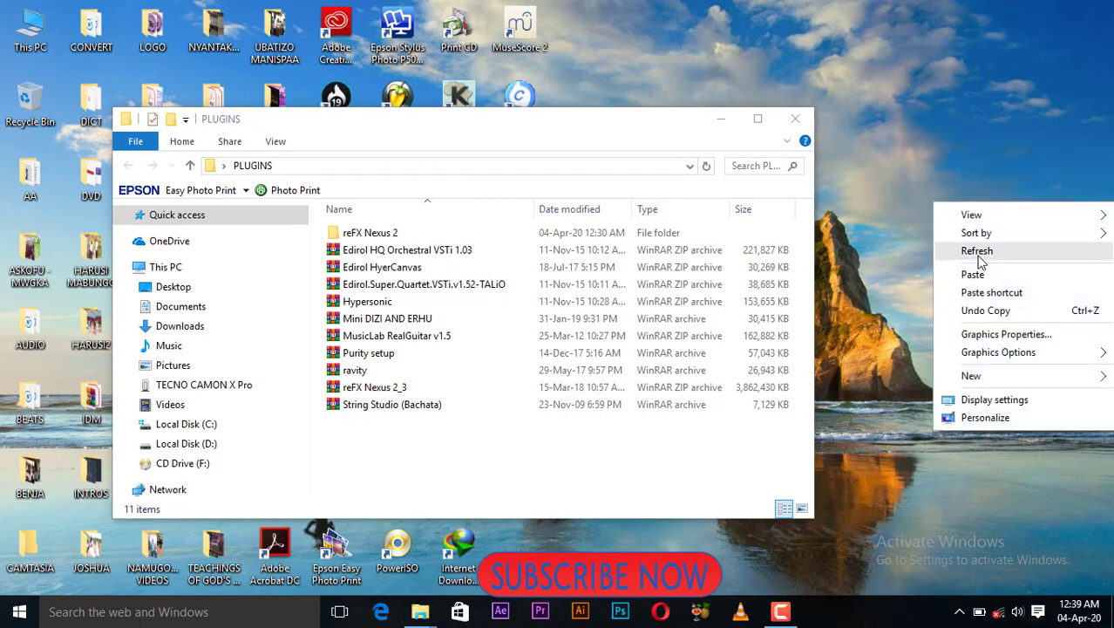
{"action": "left_click", "coordinate": [977, 251]}
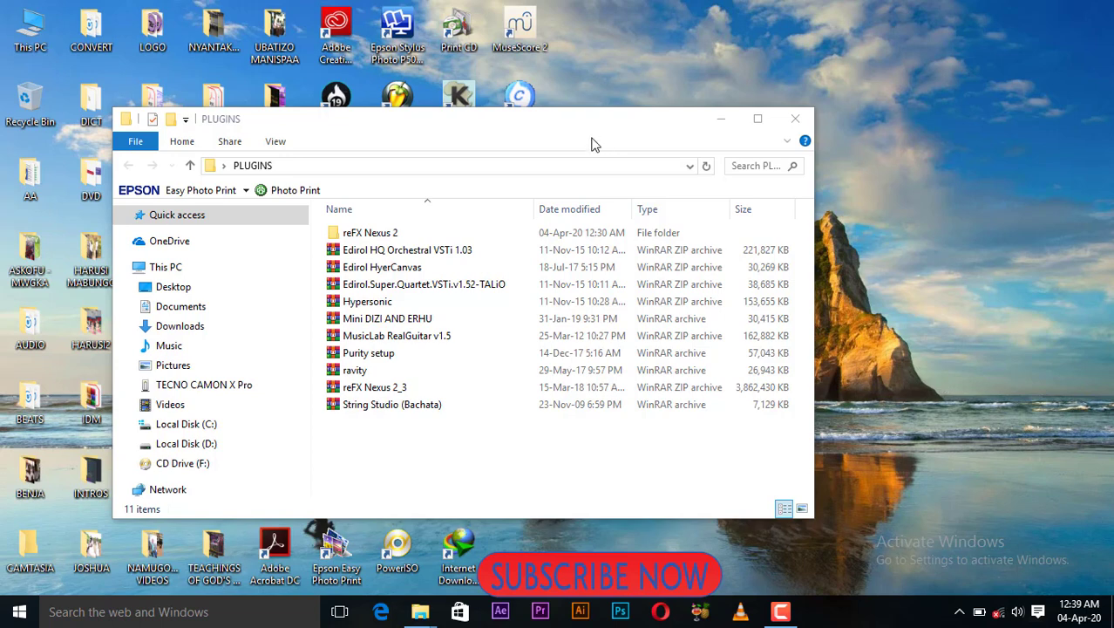
{"action": "left_click_drag", "start_coordinate": [583, 129], "coordinate": [720, 120]}
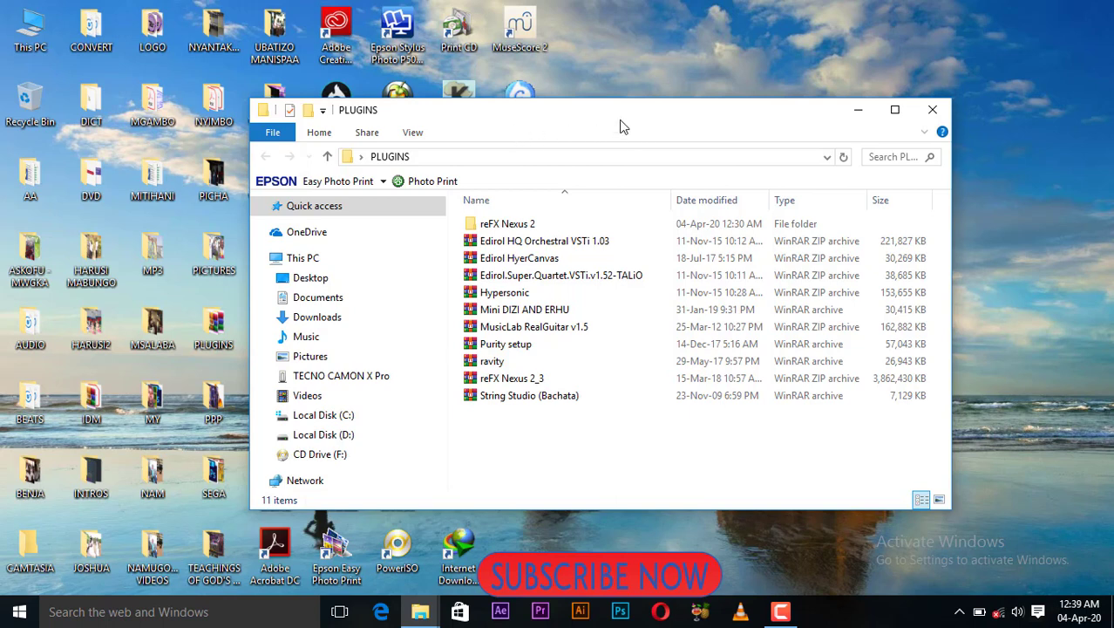
{"action": "left_click_drag", "start_coordinate": [623, 127], "coordinate": [488, 136]}
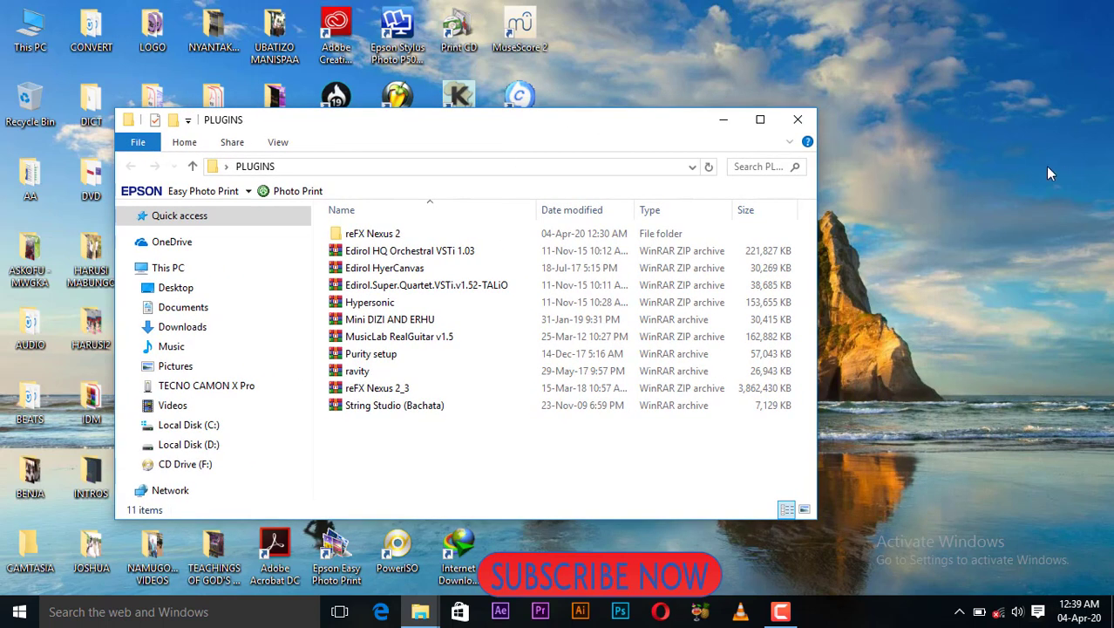
{"action": "right_click", "coordinate": [1018, 165]}
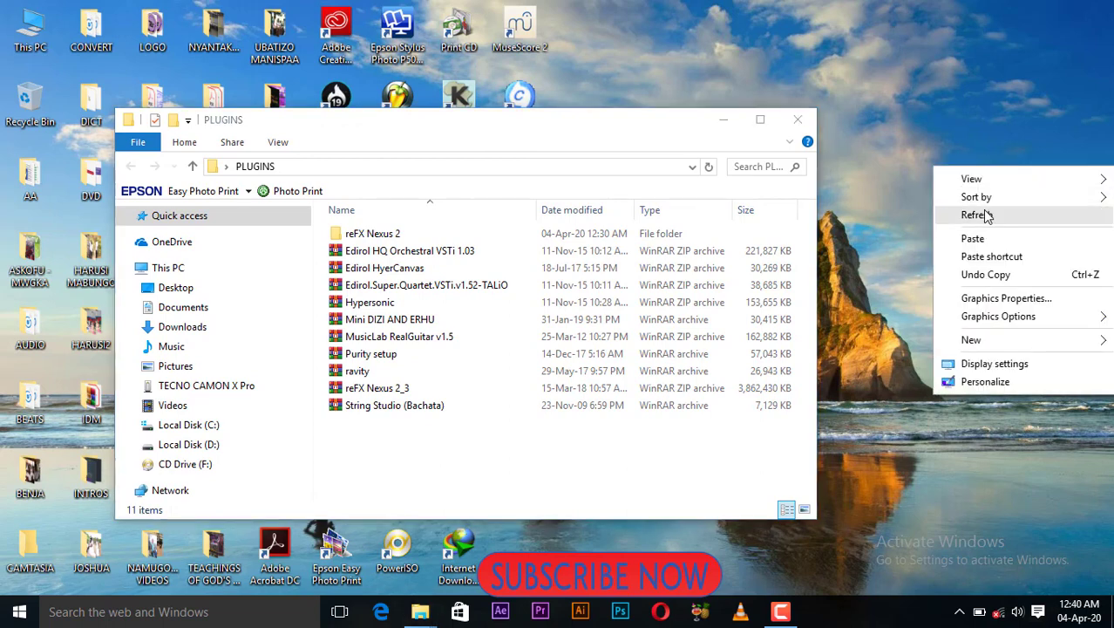
{"action": "left_click", "coordinate": [983, 216]}
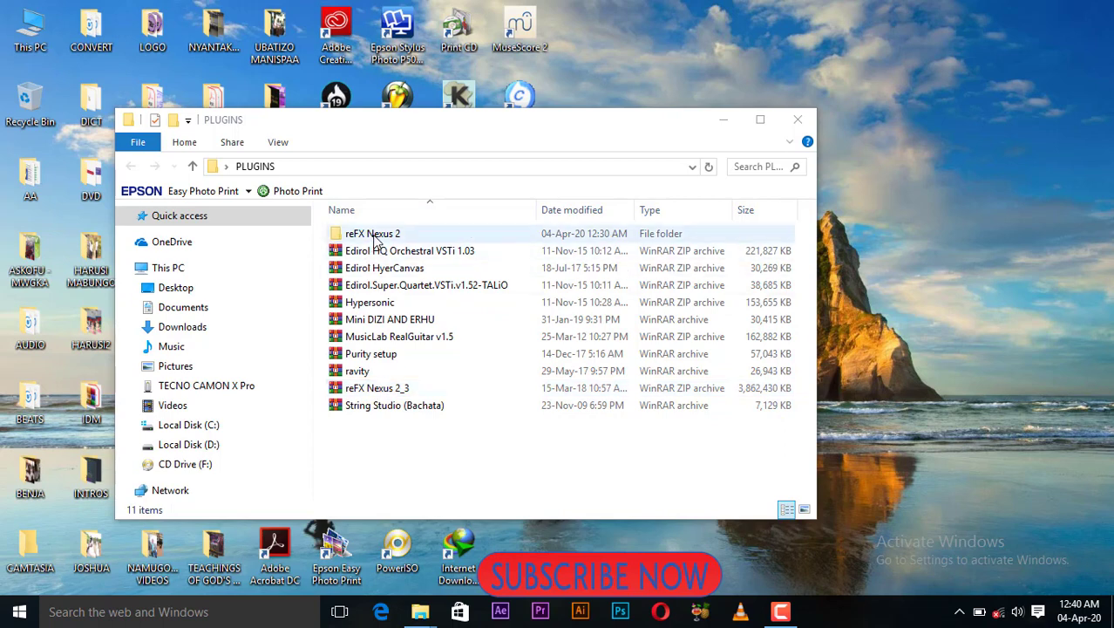
Examine the contents of the reFX Nexus 2 folder inside the reFX Nexus 2_3 archive, and close the archive
{"action": "double_click", "coordinate": [378, 392]}
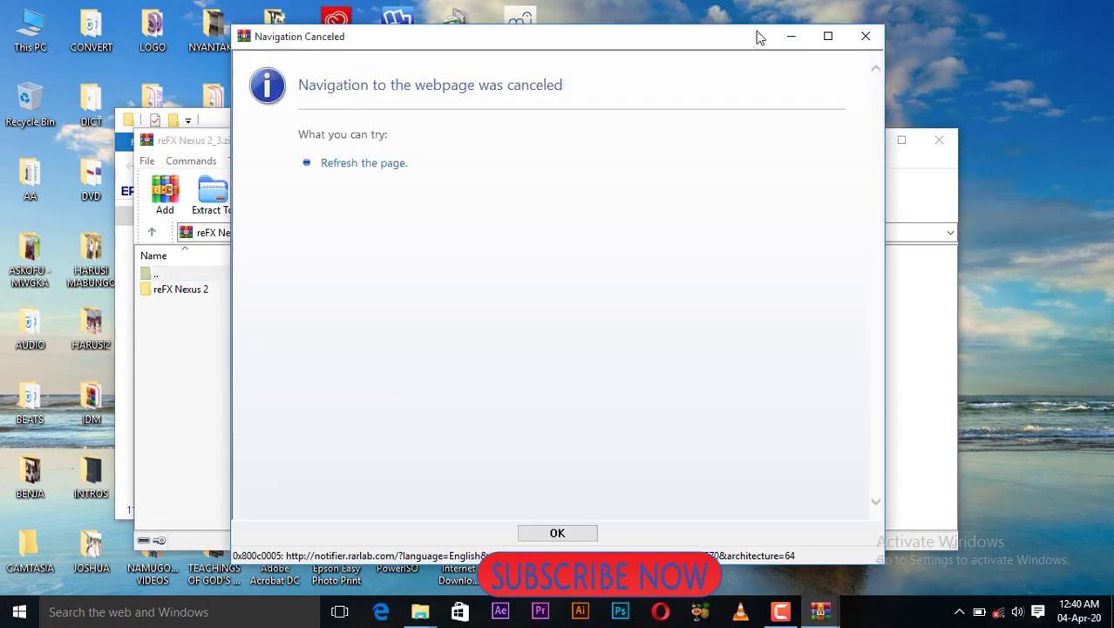
{"action": "left_click", "coordinate": [866, 35]}
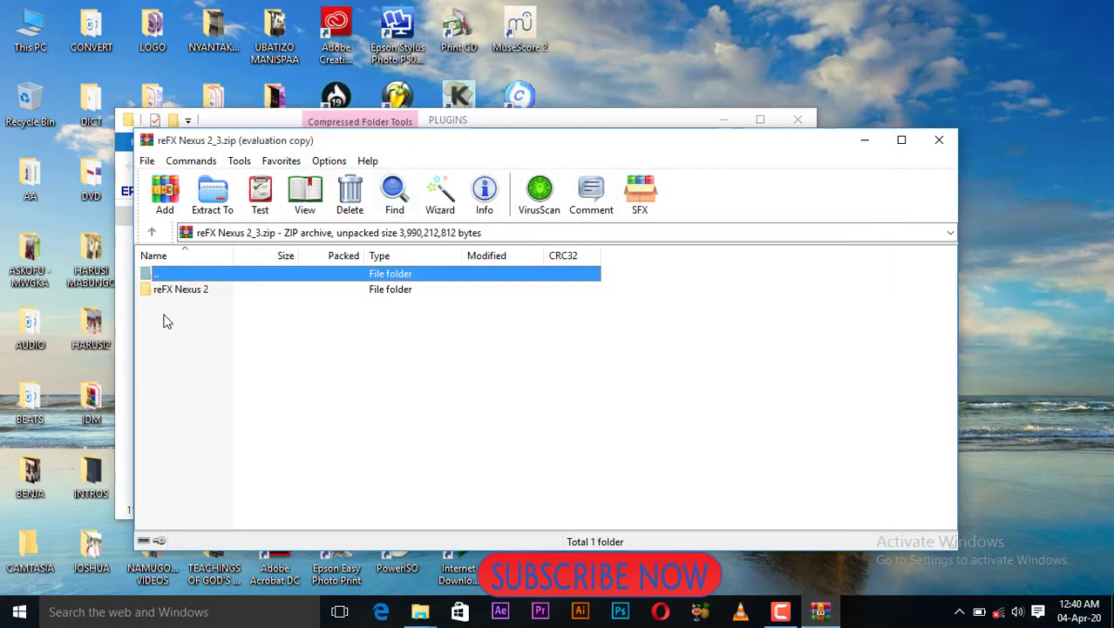
{"action": "double_click", "coordinate": [181, 291]}
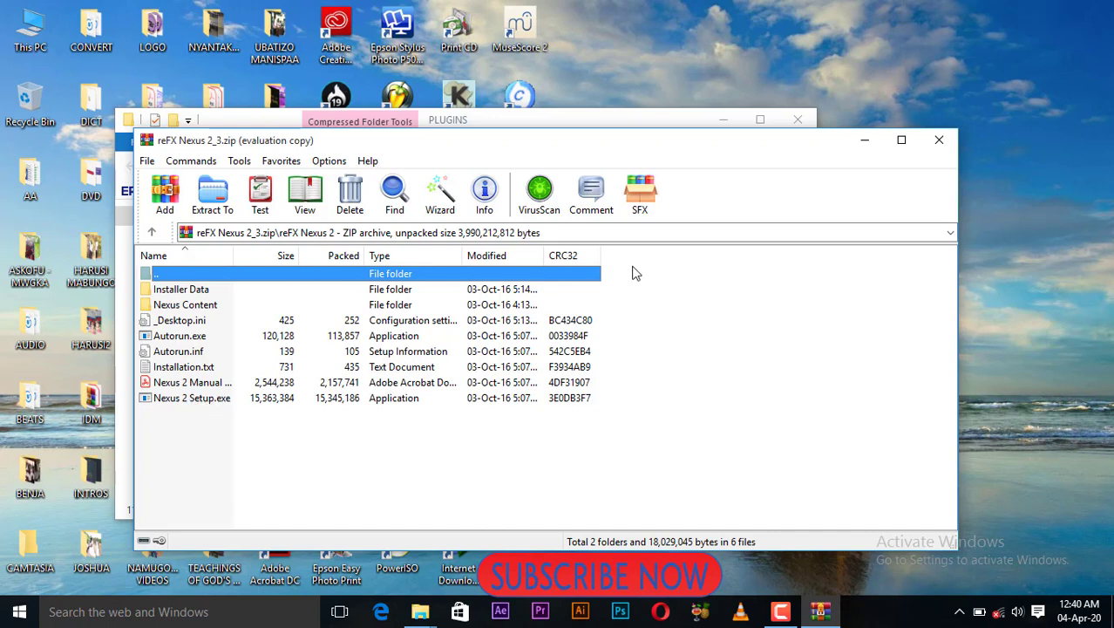
{"action": "left_click", "coordinate": [938, 141]}
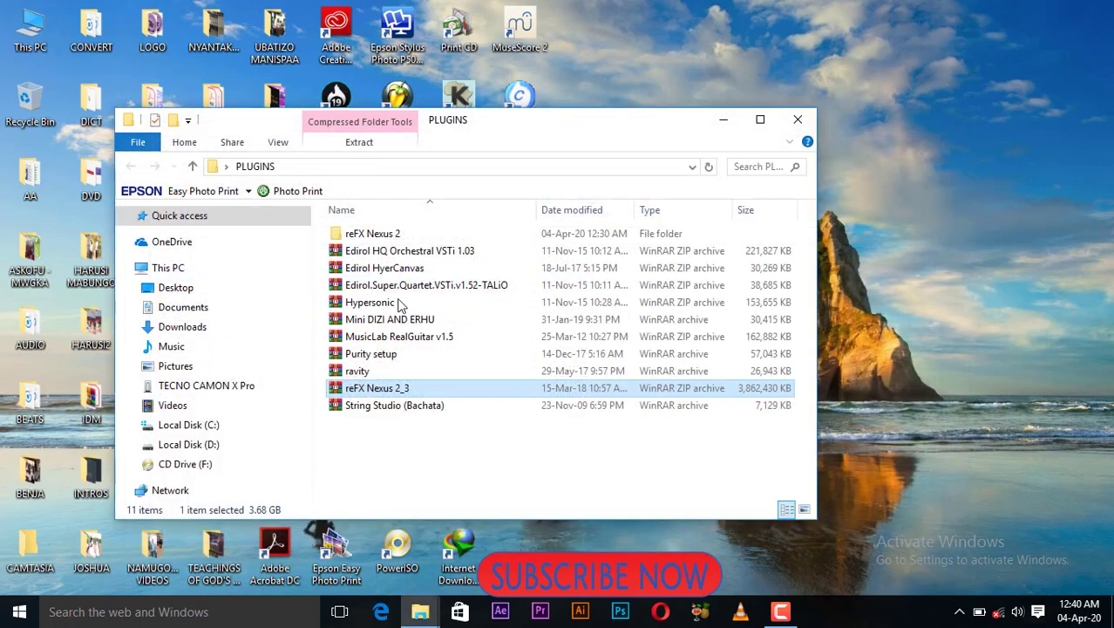
Run Nexus 2 Setup from the extracted reFX Nexus 2 folder and complete a full installation of the VST and RTAS versions with default settings
{"action": "double_click", "coordinate": [381, 234]}
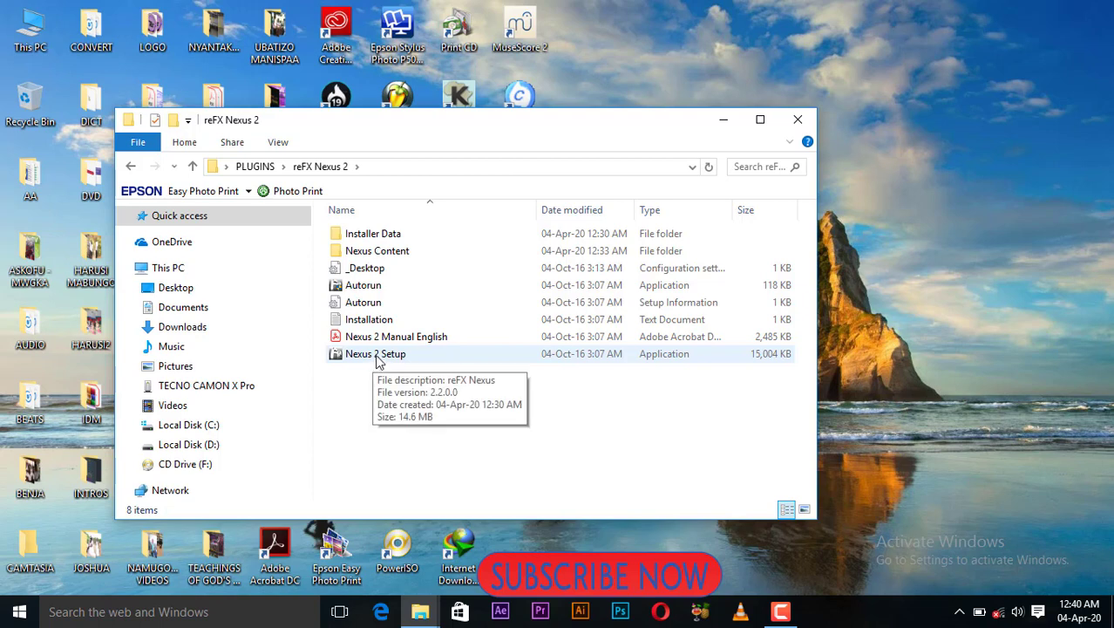
{"action": "left_click", "coordinate": [378, 357]}
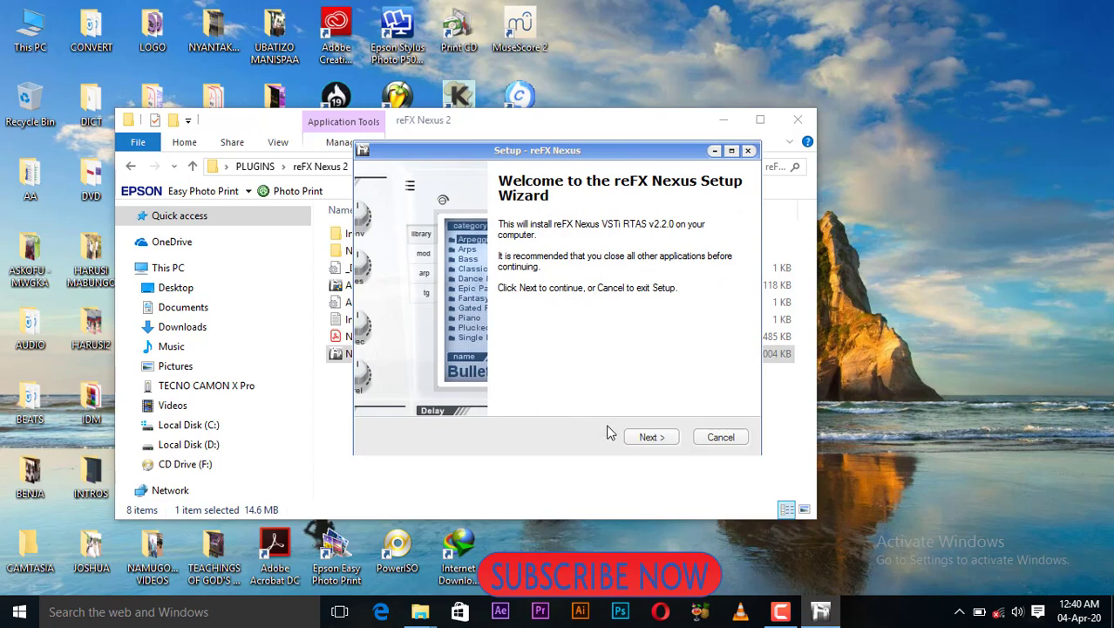
{"action": "left_click", "coordinate": [649, 438]}
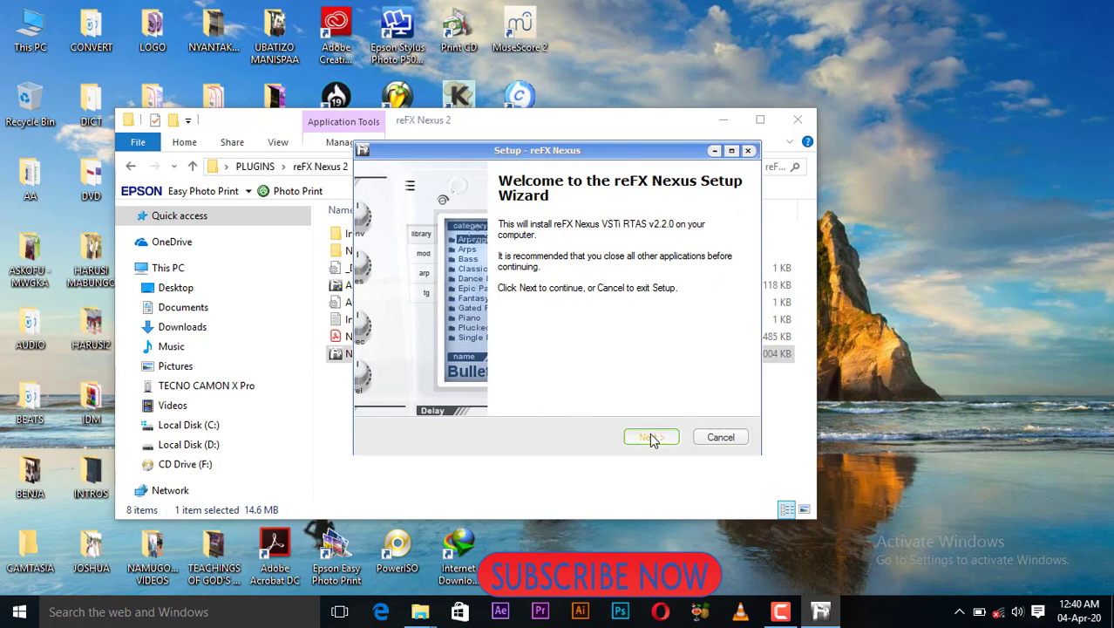
{"action": "left_click", "coordinate": [652, 438]}
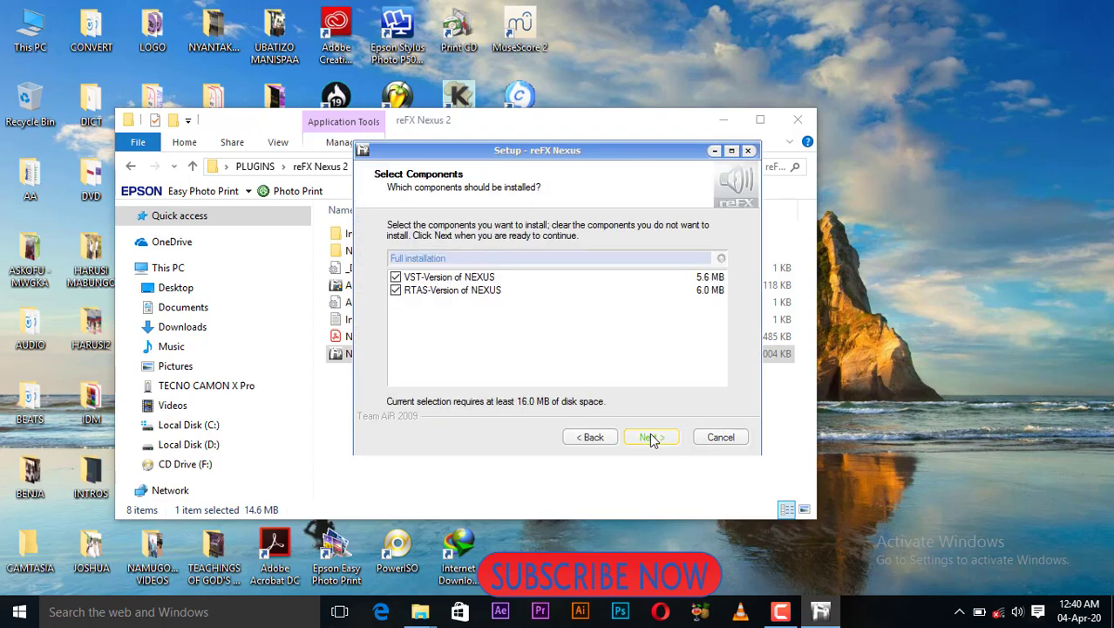
{"action": "left_click", "coordinate": [651, 438]}
{"action": "left_click", "coordinate": [651, 438]}
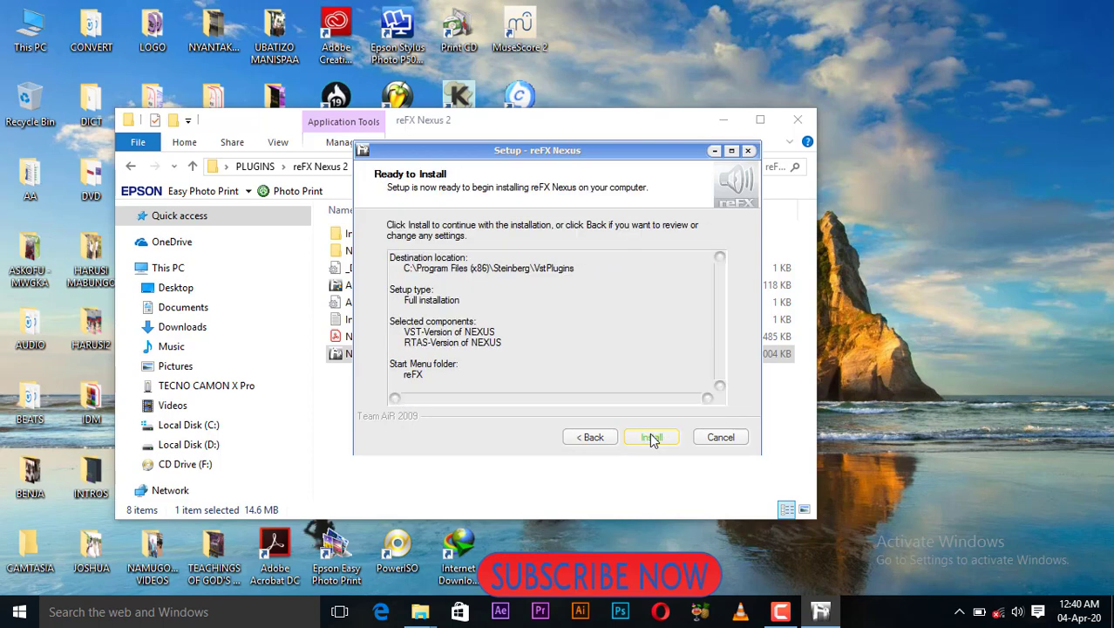
{"action": "left_click", "coordinate": [652, 438]}
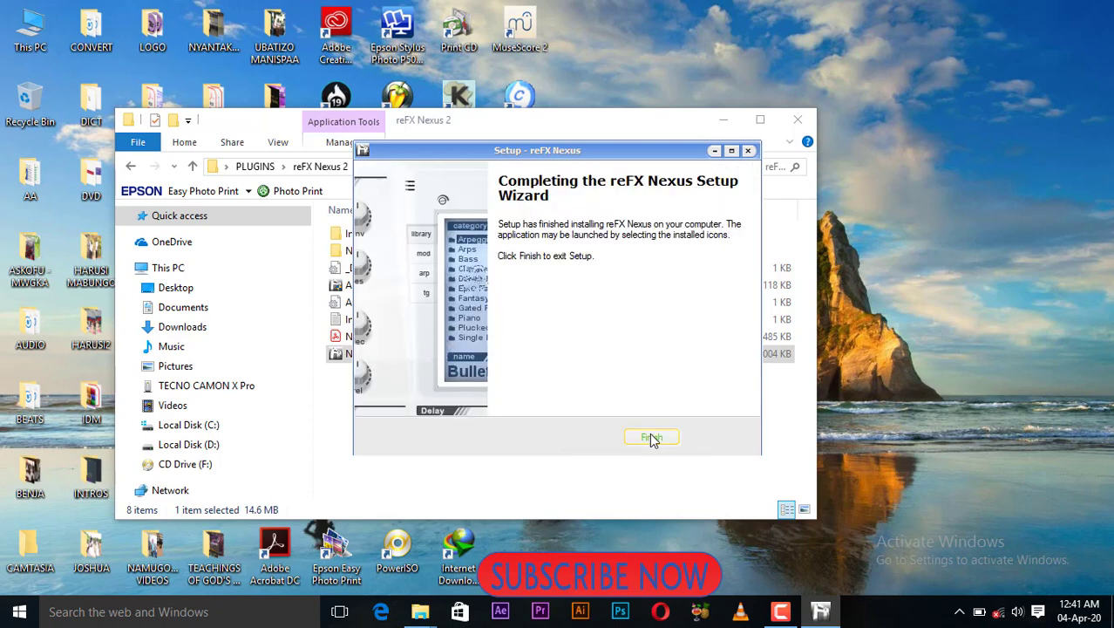
{"action": "left_click", "coordinate": [651, 437]}
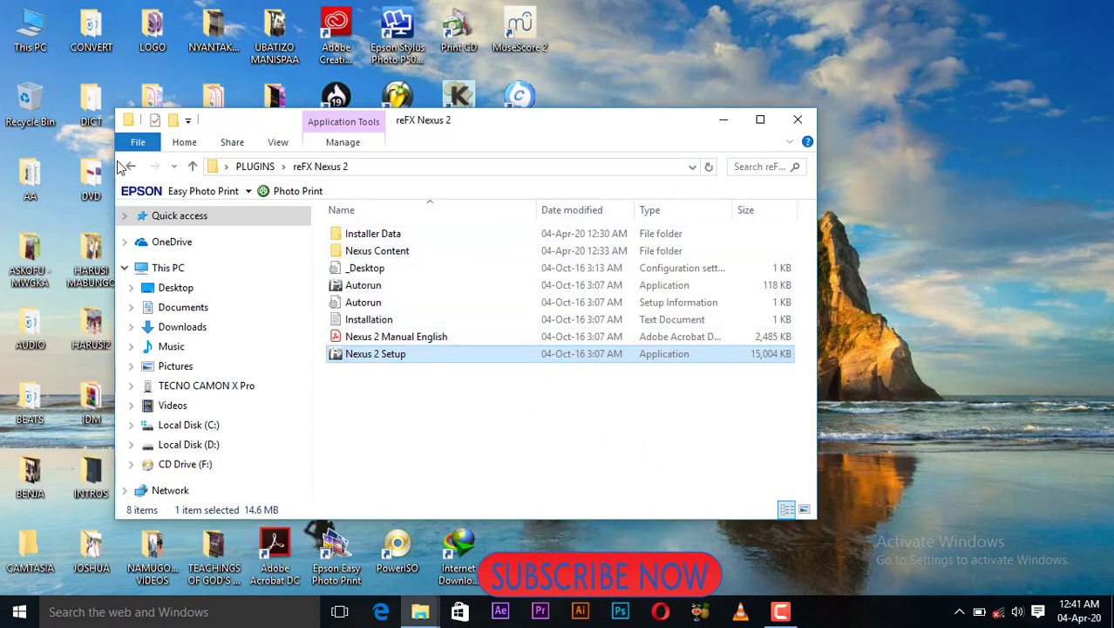
Reopen the PLUGINS folder and open the inner folder of the Edirol HQ Orchestral VSTi 1.03 archive, dismissing the WinRAR license notice
{"action": "left_click", "coordinate": [800, 118]}
{"action": "double_click", "coordinate": [217, 329]}
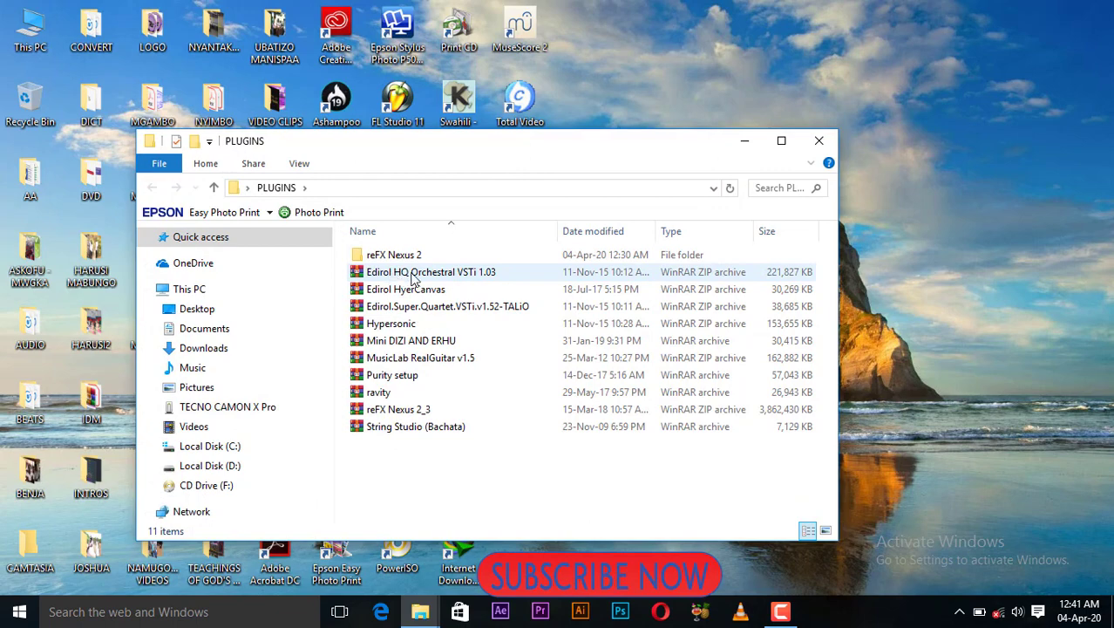
{"action": "double_click", "coordinate": [413, 273]}
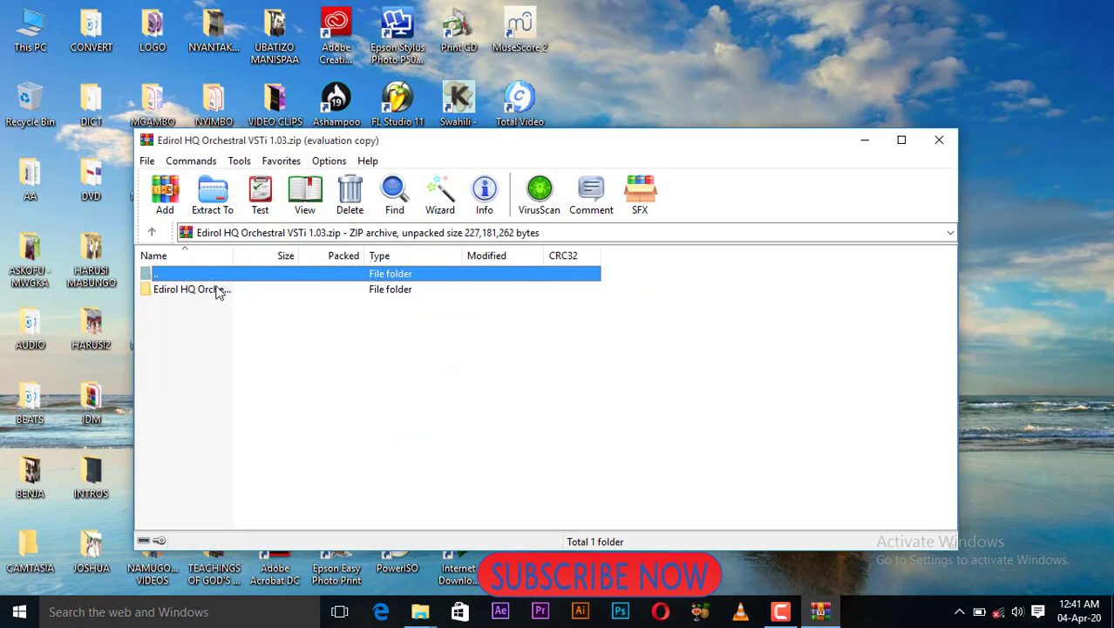
{"action": "double_click", "coordinate": [216, 289]}
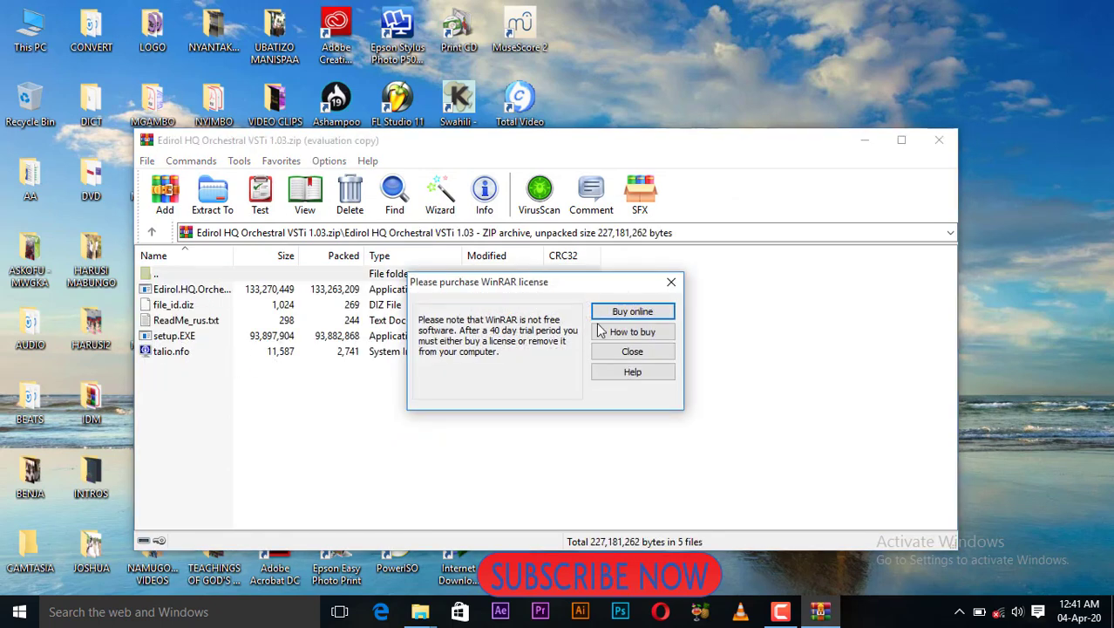
{"action": "left_click", "coordinate": [672, 281]}
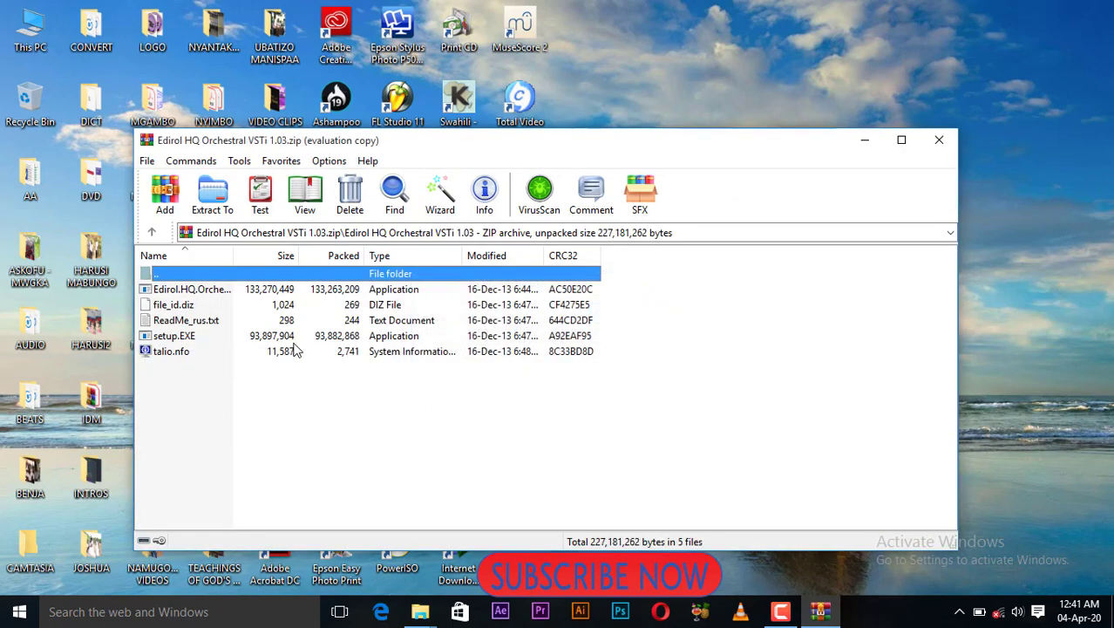
Install Edirol HQ Orchestral VSTi v1.03 with setup.EXE, keeping the default destination folders, and close the archive
{"action": "double_click", "coordinate": [174, 337]}
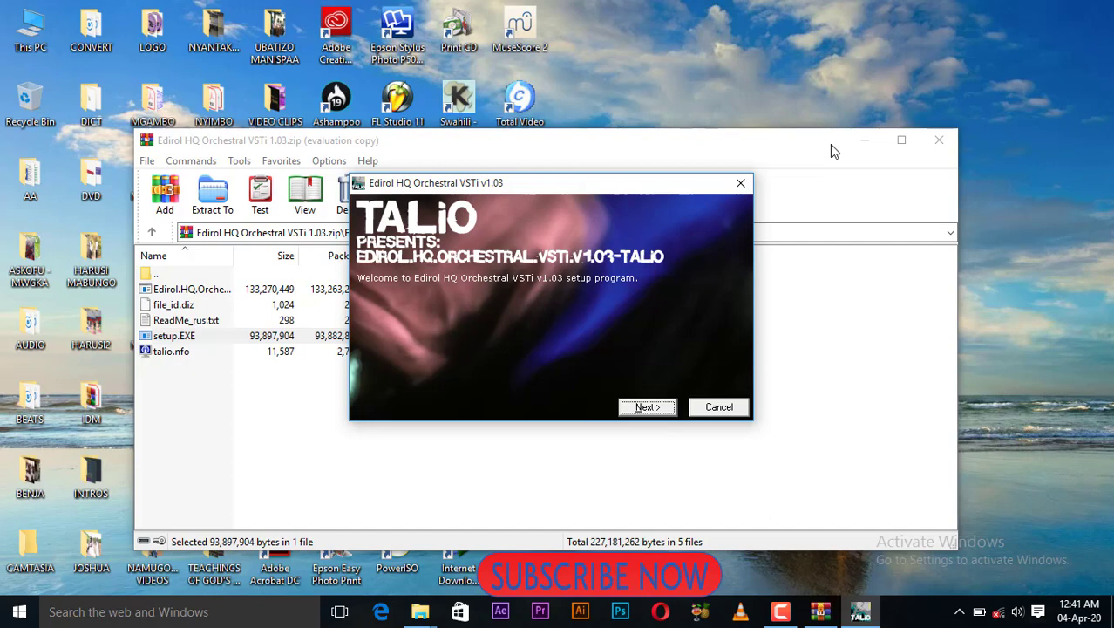
{"action": "left_click", "coordinate": [647, 407]}
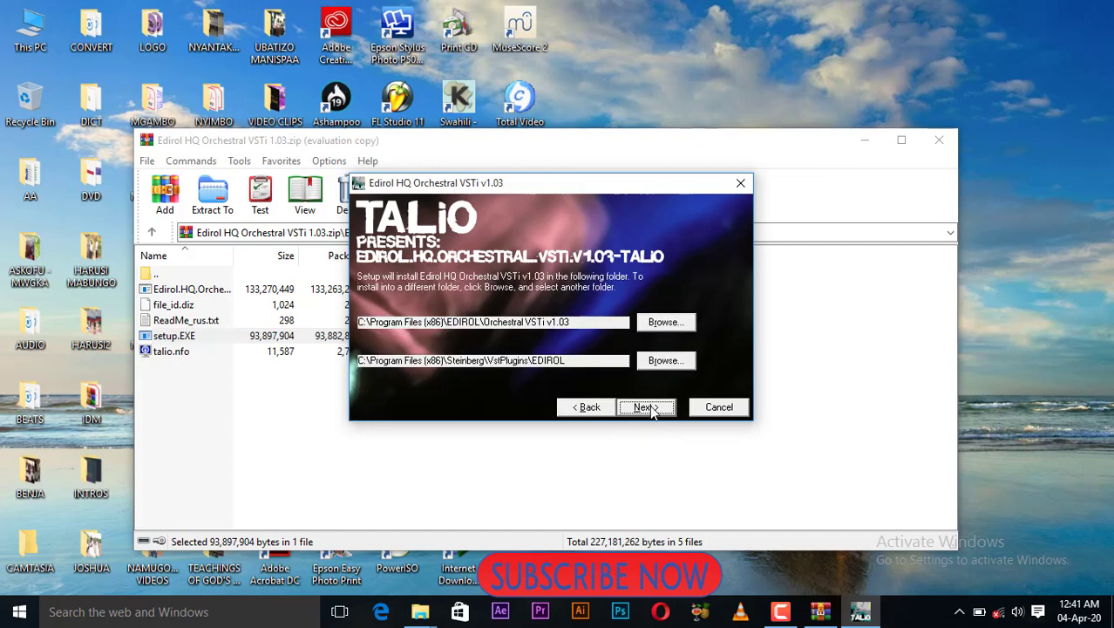
{"action": "left_click", "coordinate": [646, 407]}
{"action": "left_click", "coordinate": [646, 407]}
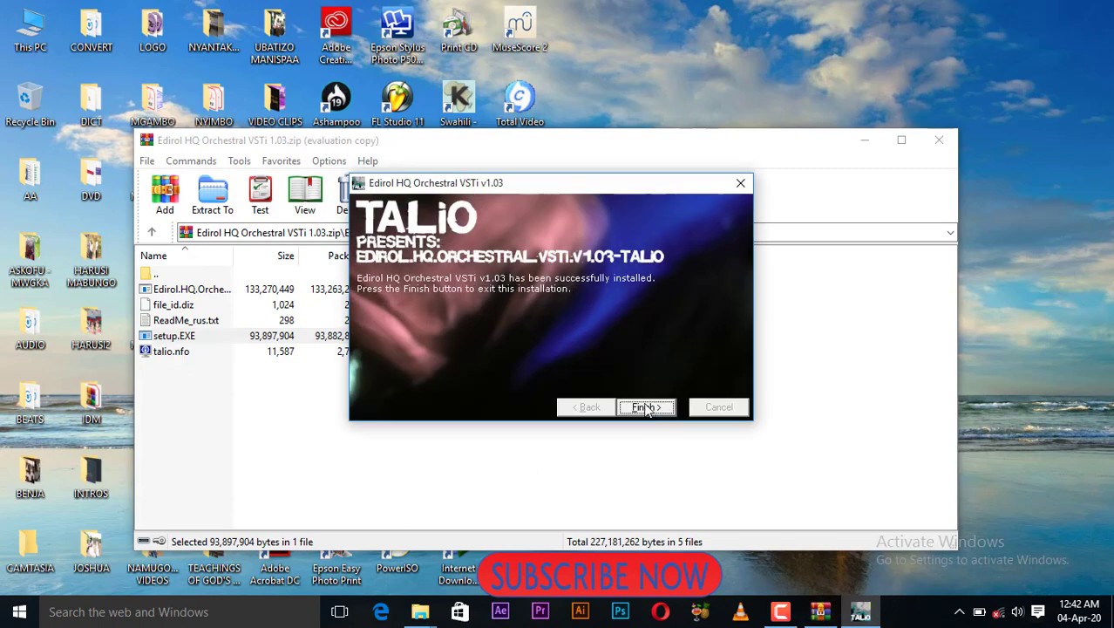
{"action": "left_click", "coordinate": [646, 408]}
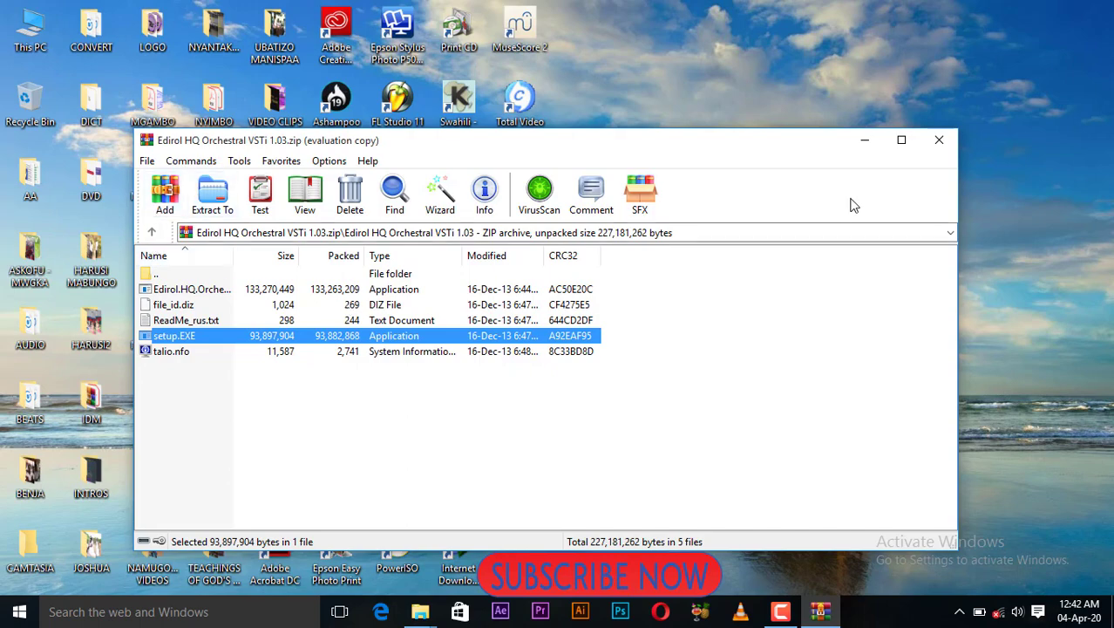
{"action": "left_click", "coordinate": [938, 140]}
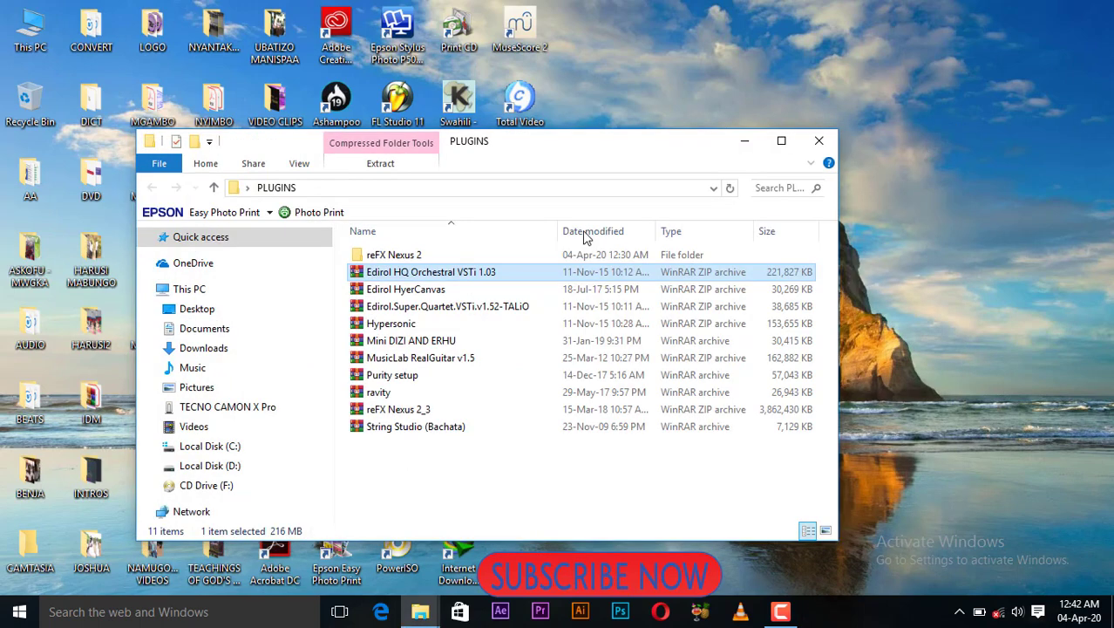
Open the Edirol HyerCanvas archive from the PLUGINS folder, dismiss the WinRAR notice and launch setup.exe
{"action": "double_click", "coordinate": [400, 293]}
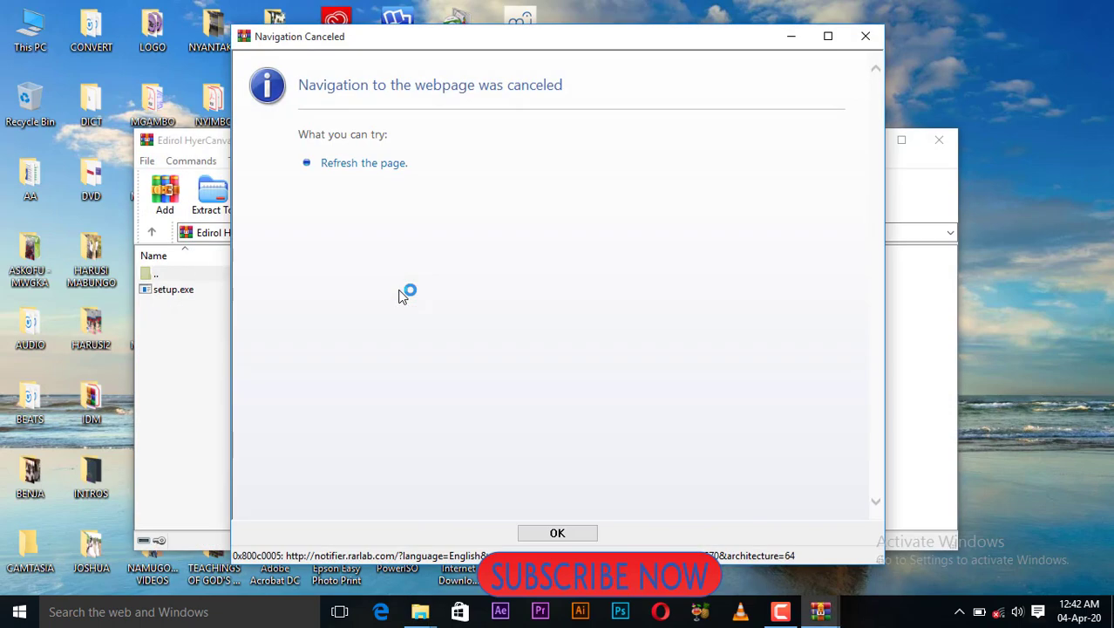
{"action": "left_click", "coordinate": [866, 37]}
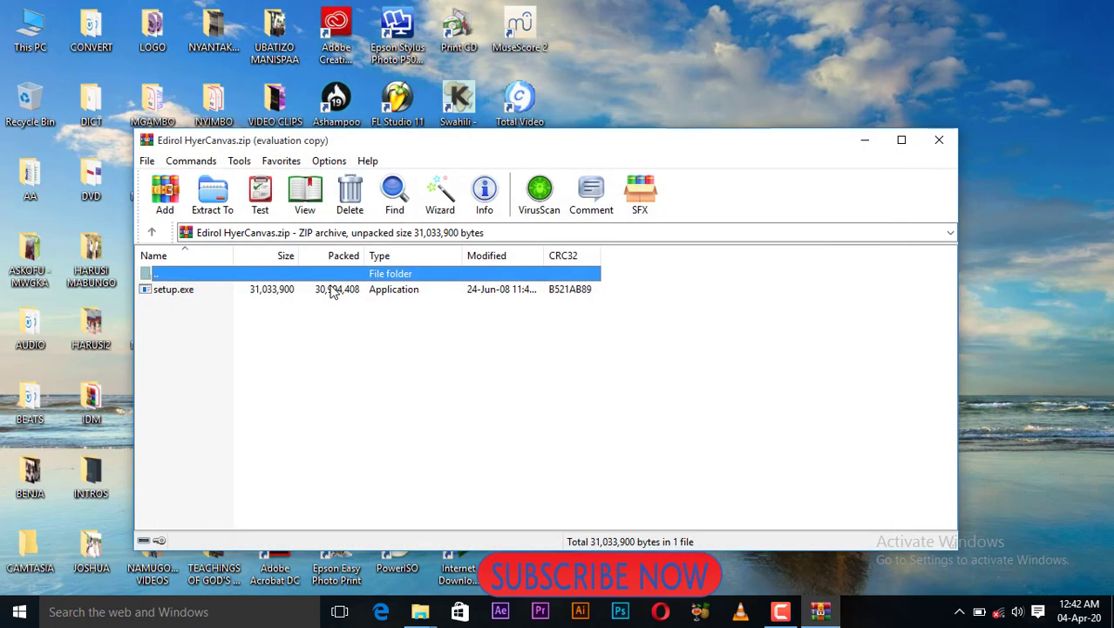
{"action": "double_click", "coordinate": [171, 290]}
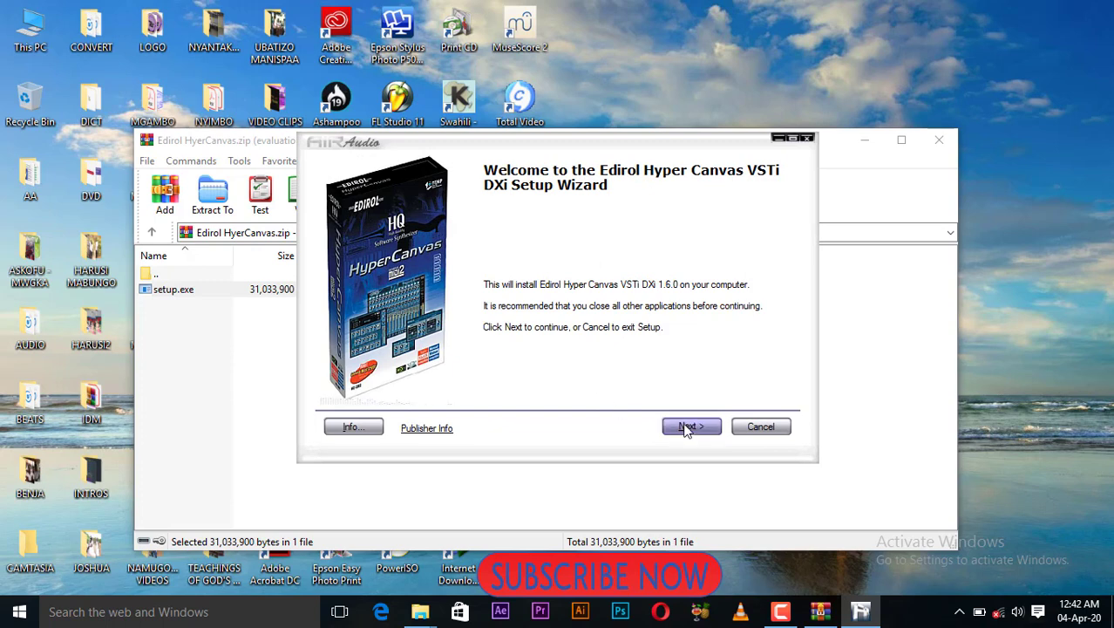
Install Edirol Hyper Canvas VSTi DXi 1.6.0 with the default settings and Start Menu folder, and close the archive
{"action": "left_click", "coordinate": [691, 426]}
{"action": "left_click", "coordinate": [691, 426]}
{"action": "left_click", "coordinate": [691, 426]}
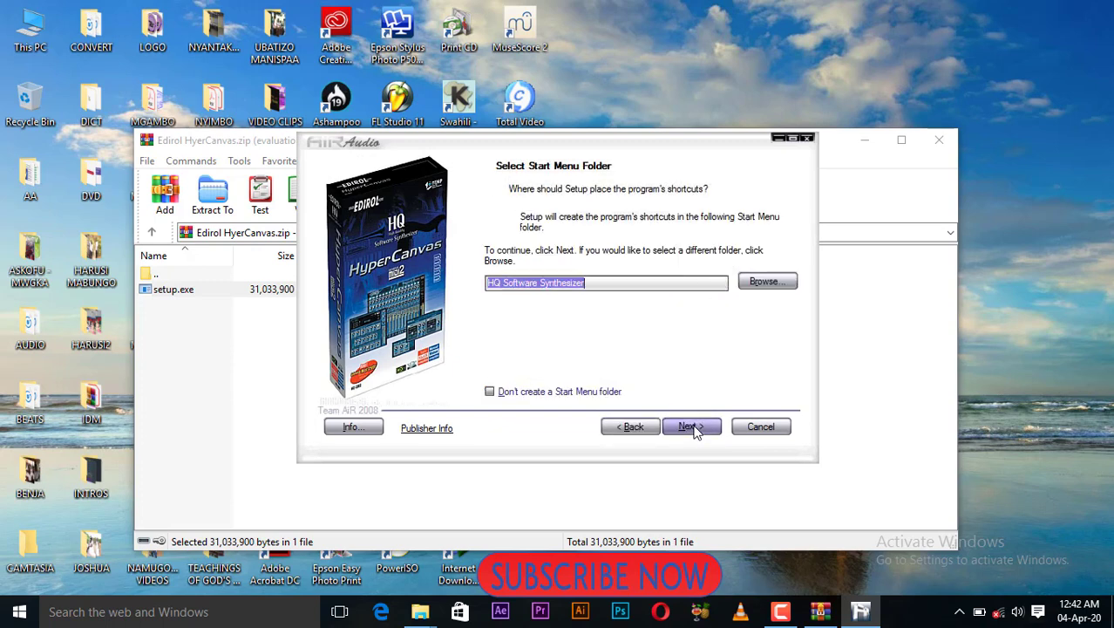
{"action": "left_click", "coordinate": [691, 426]}
{"action": "left_click", "coordinate": [693, 427]}
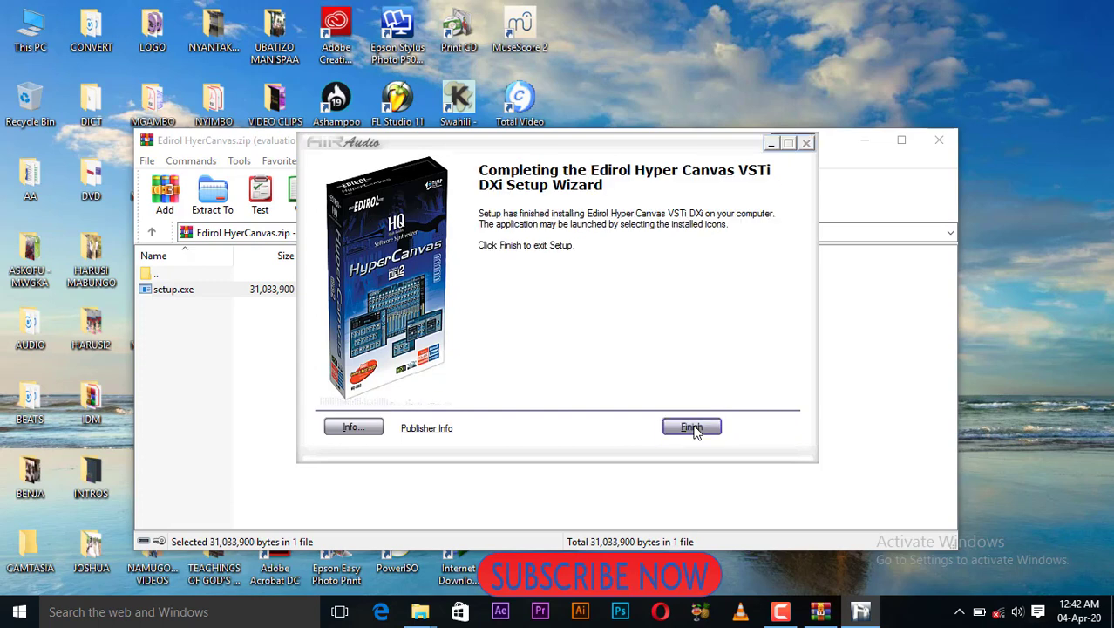
{"action": "left_click", "coordinate": [693, 427]}
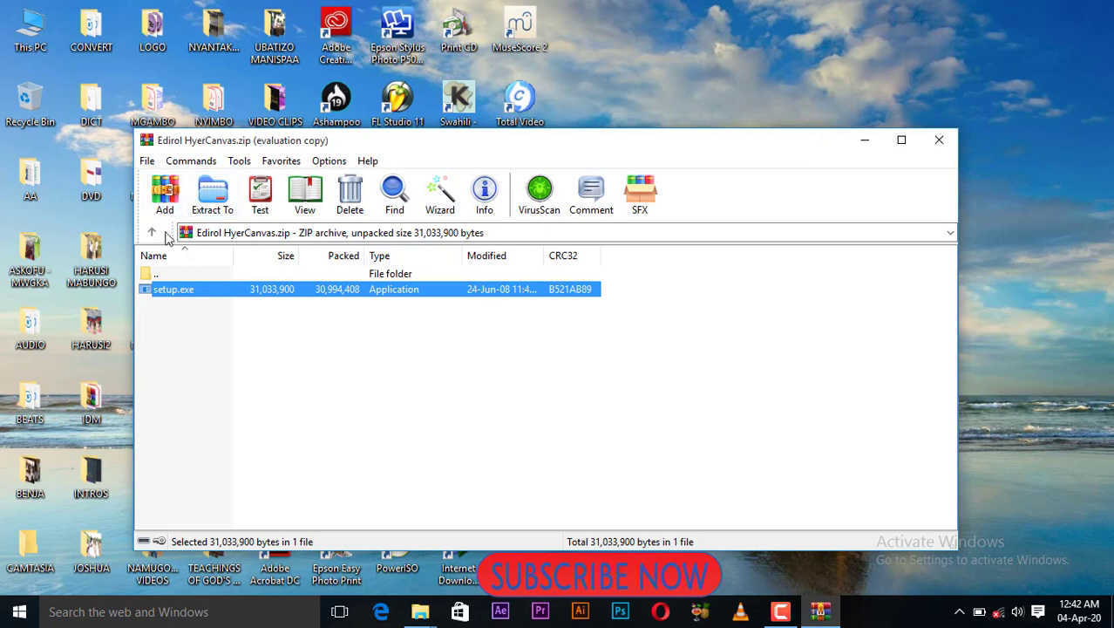
{"action": "left_click", "coordinate": [940, 143]}
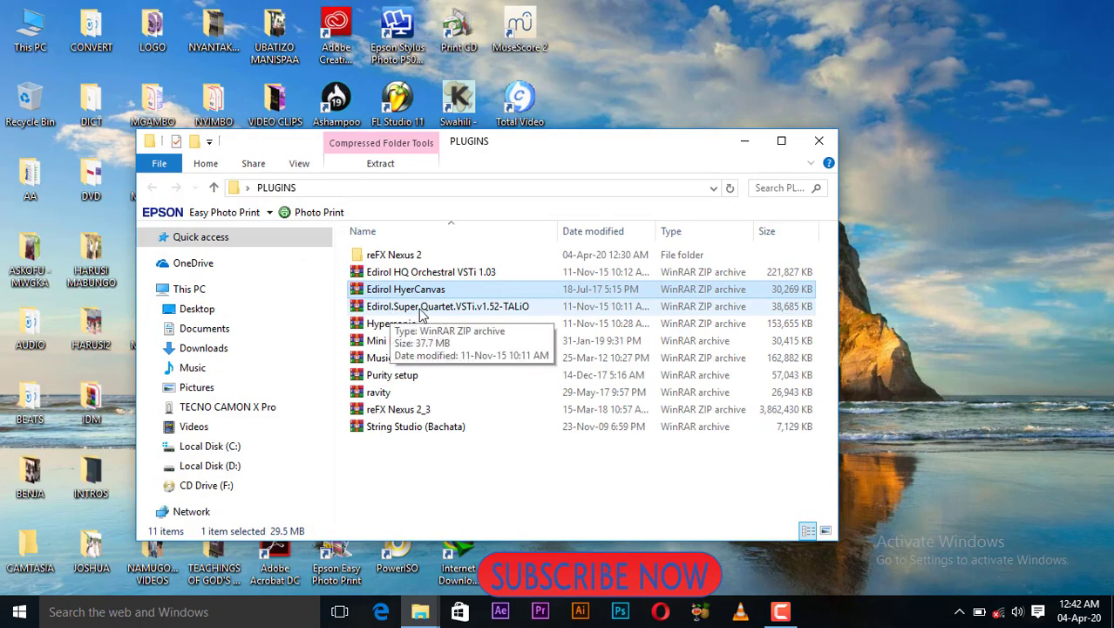
Open the inner folder of the Edirol.Super.Quartet.VSTi.v1.52-TALiO archive, dismissing the WinRAR license notice, and launch Setup.EXE
{"action": "double_click", "coordinate": [422, 309]}
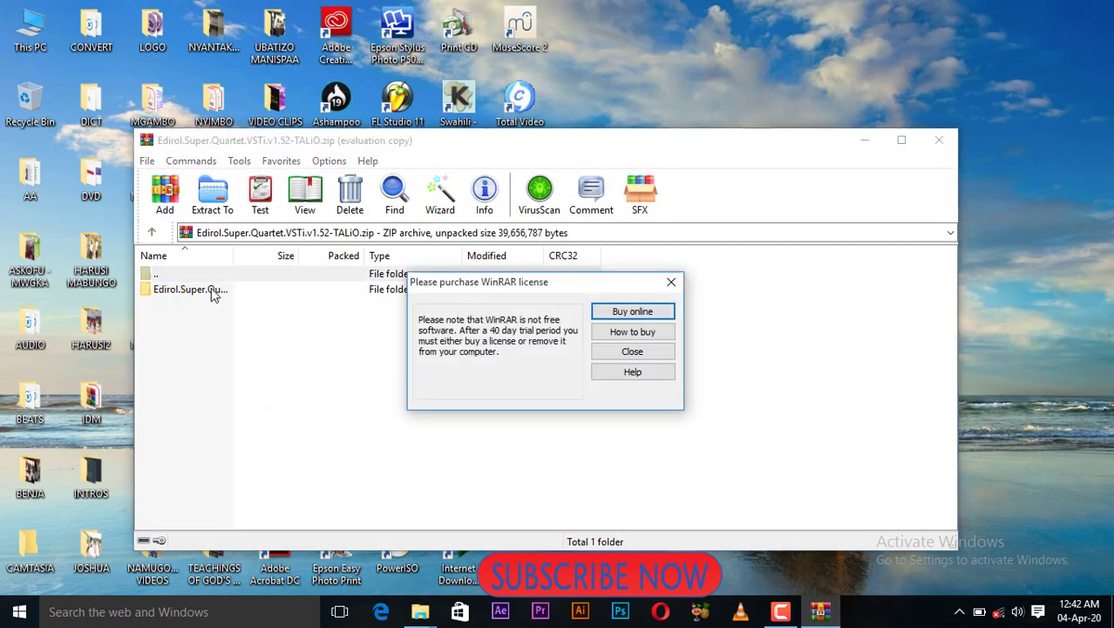
{"action": "left_click", "coordinate": [671, 282]}
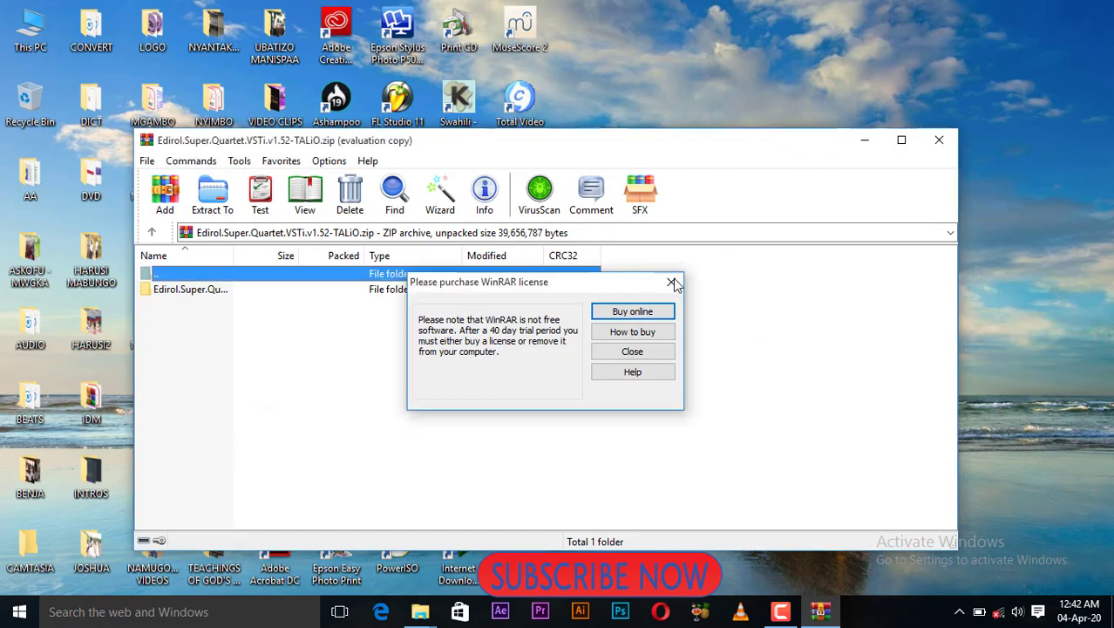
{"action": "double_click", "coordinate": [202, 289]}
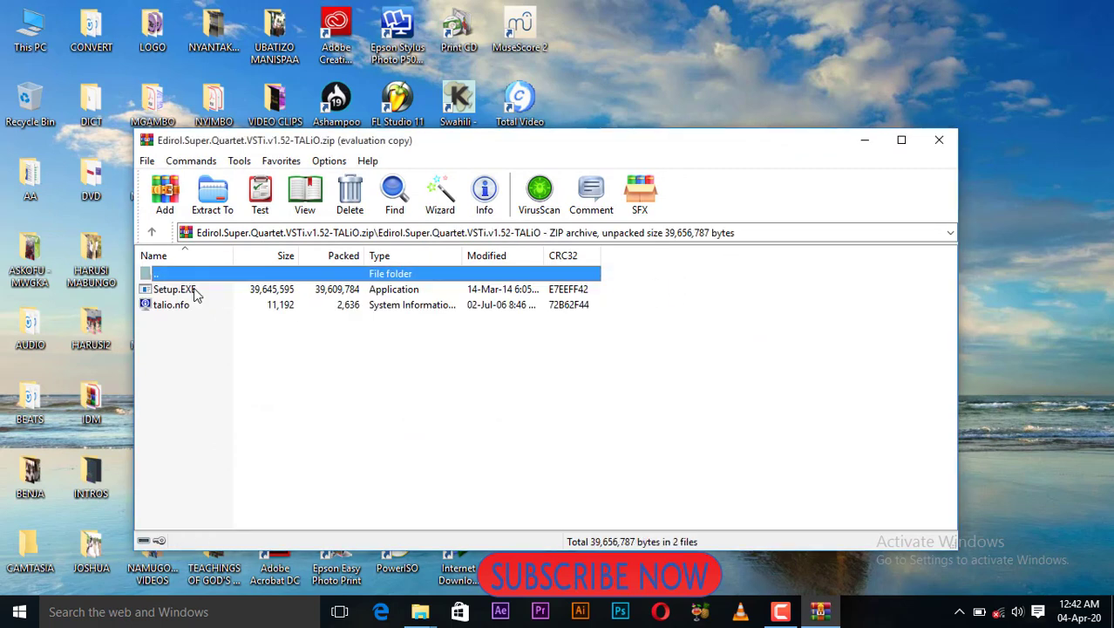
{"action": "double_click", "coordinate": [174, 289]}
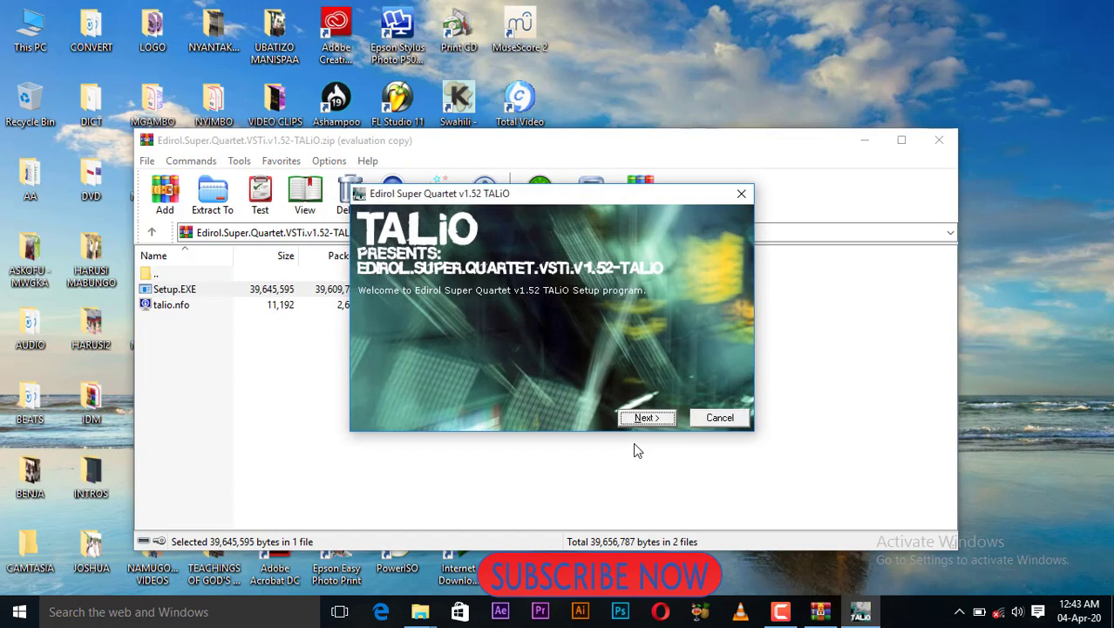
Start installing Edirol Super Quartet v1.52, keeping the default program and VST plugins folders
{"action": "left_click", "coordinate": [646, 418]}
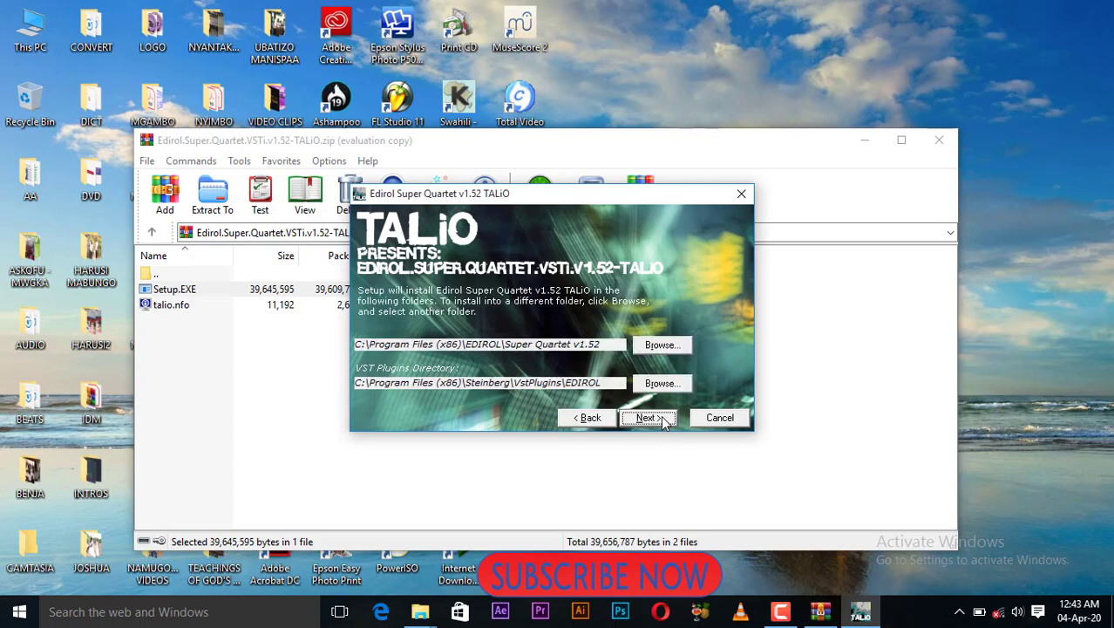
{"action": "left_click", "coordinate": [662, 418]}
{"action": "left_click", "coordinate": [660, 417]}
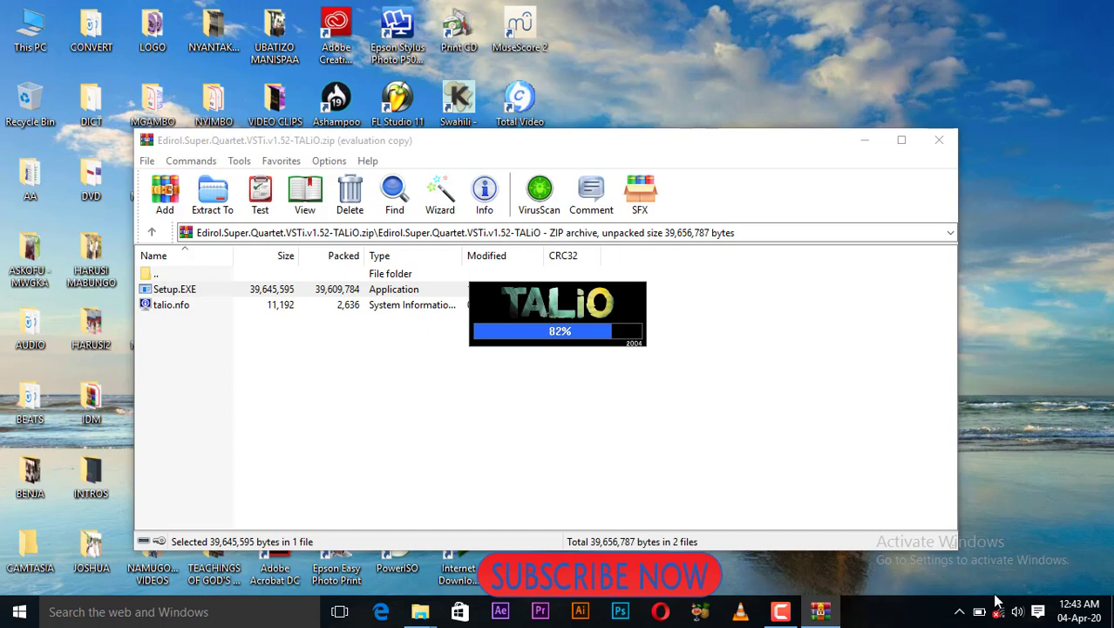
Lower the Windows speaker volume to 17
{"action": "left_click", "coordinate": [1018, 613]}
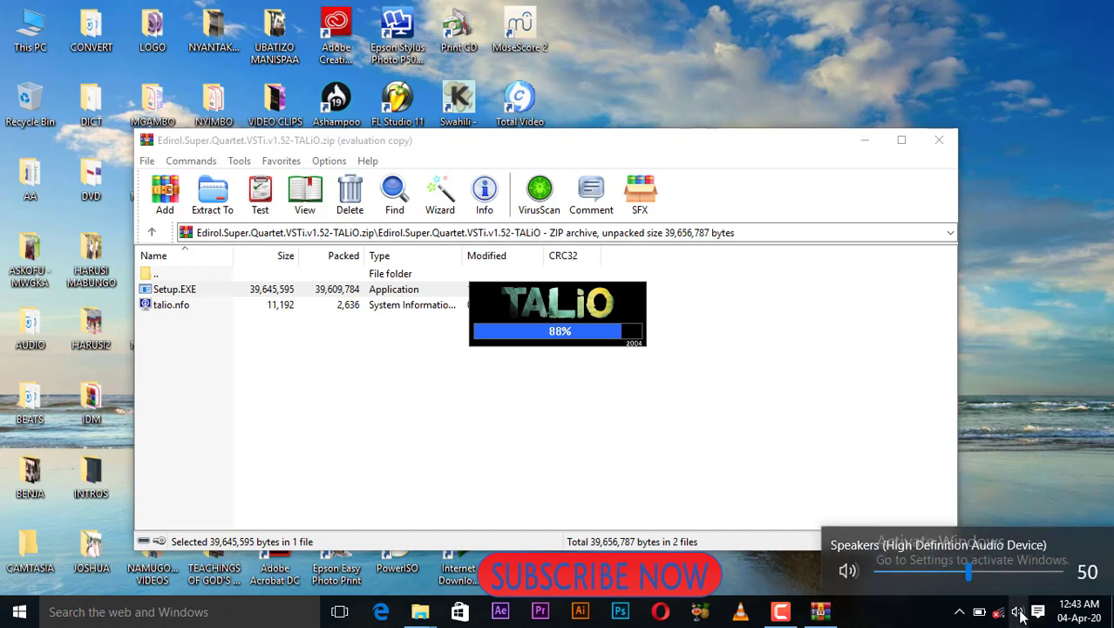
{"action": "left_click", "coordinate": [937, 572]}
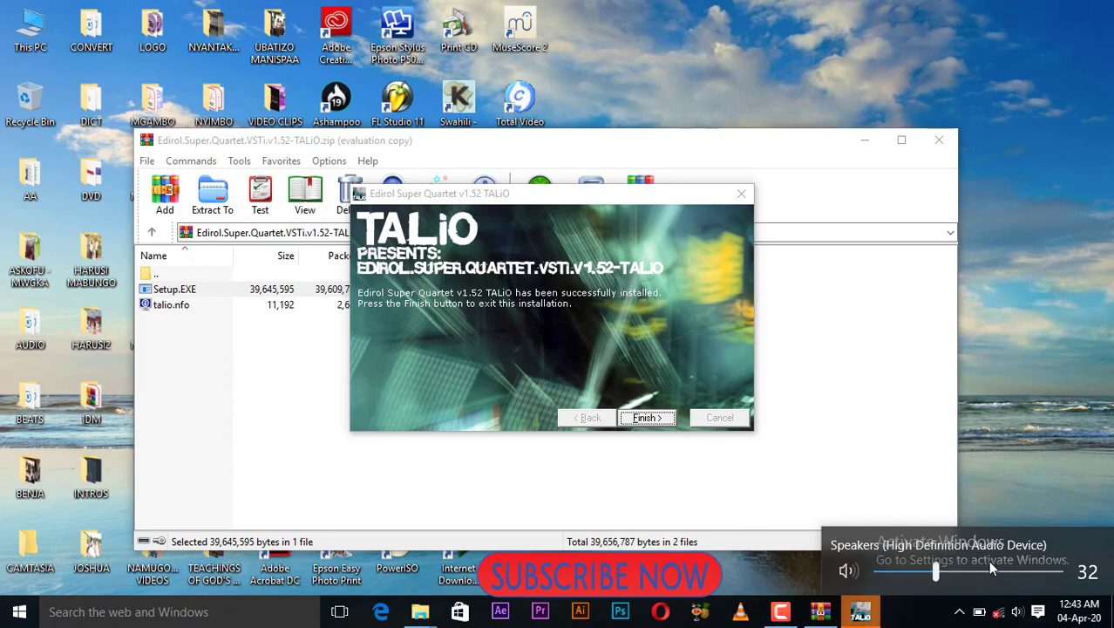
{"action": "left_click", "coordinate": [908, 571]}
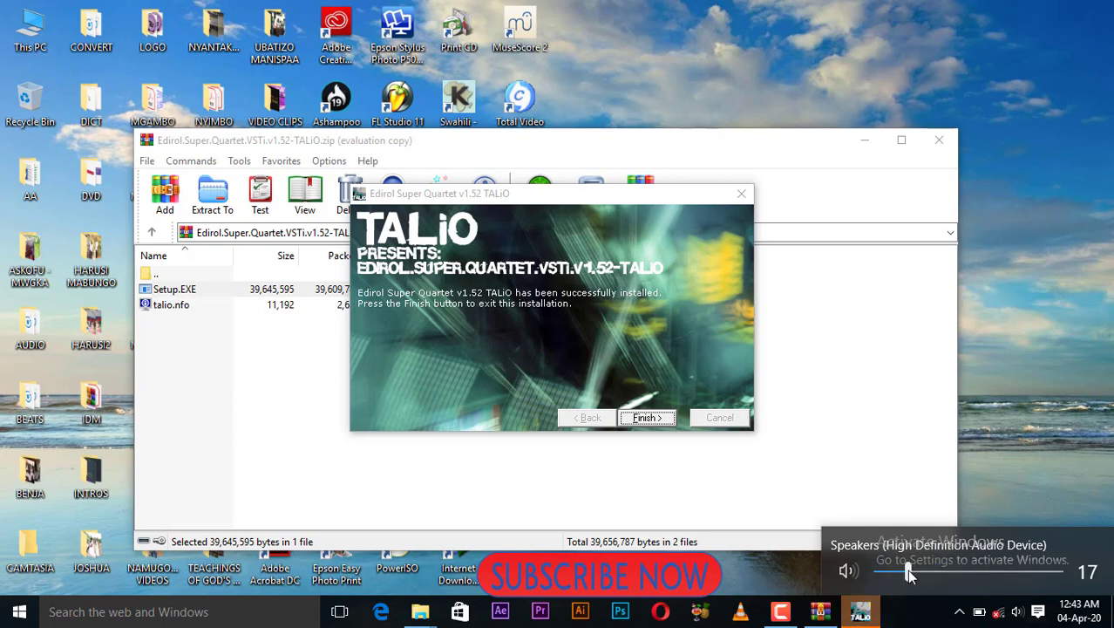
Finish the Edirol Super Quartet setup and close its archive
{"action": "left_click", "coordinate": [647, 418]}
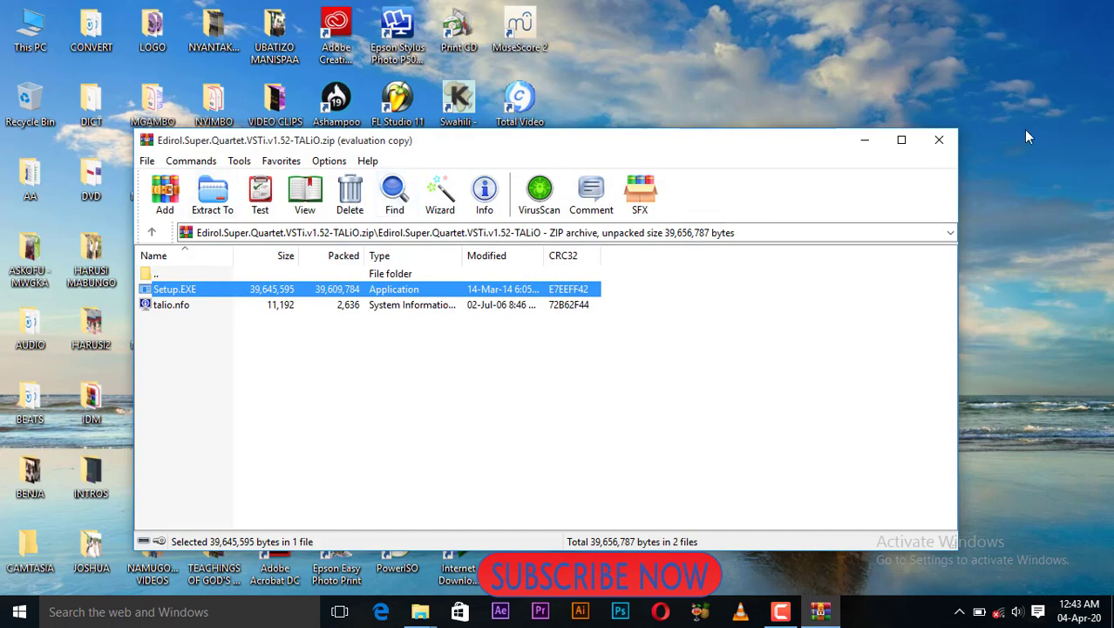
{"action": "left_click", "coordinate": [939, 141]}
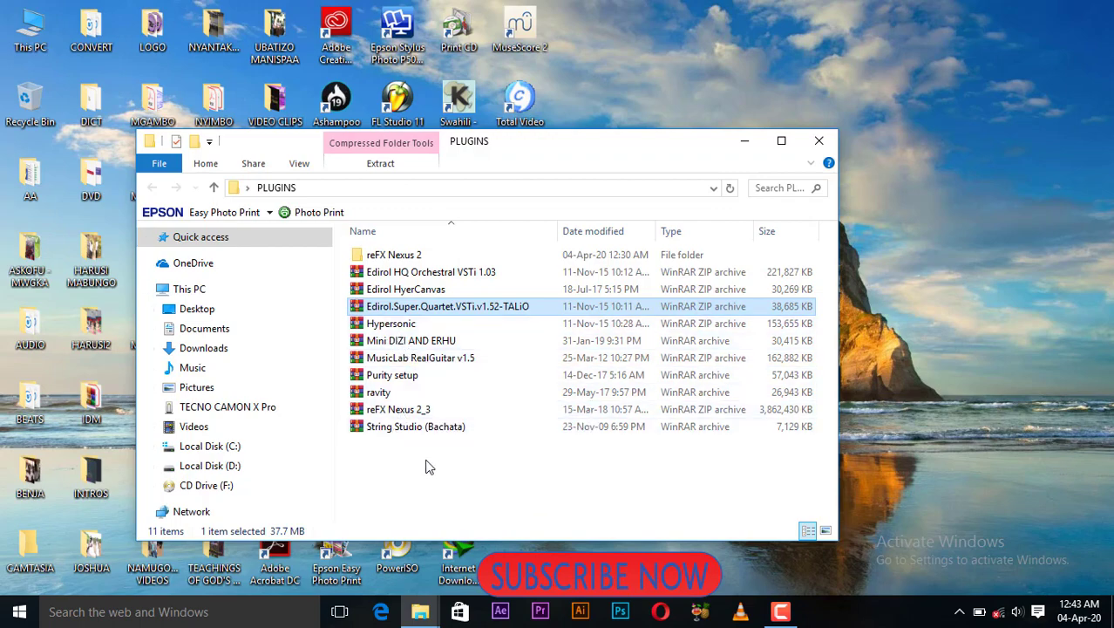
Open the Purity setup archive from the PLUGINS folder, dismiss the WinRAR notice and launch setup.exe
{"action": "double_click", "coordinate": [392, 376]}
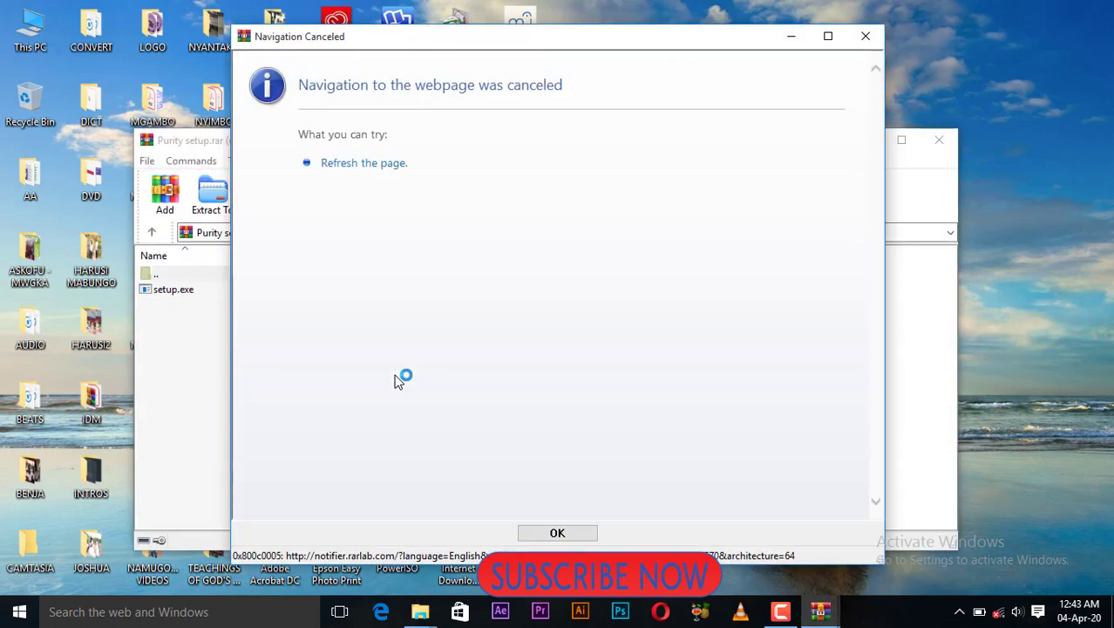
{"action": "left_click", "coordinate": [865, 36]}
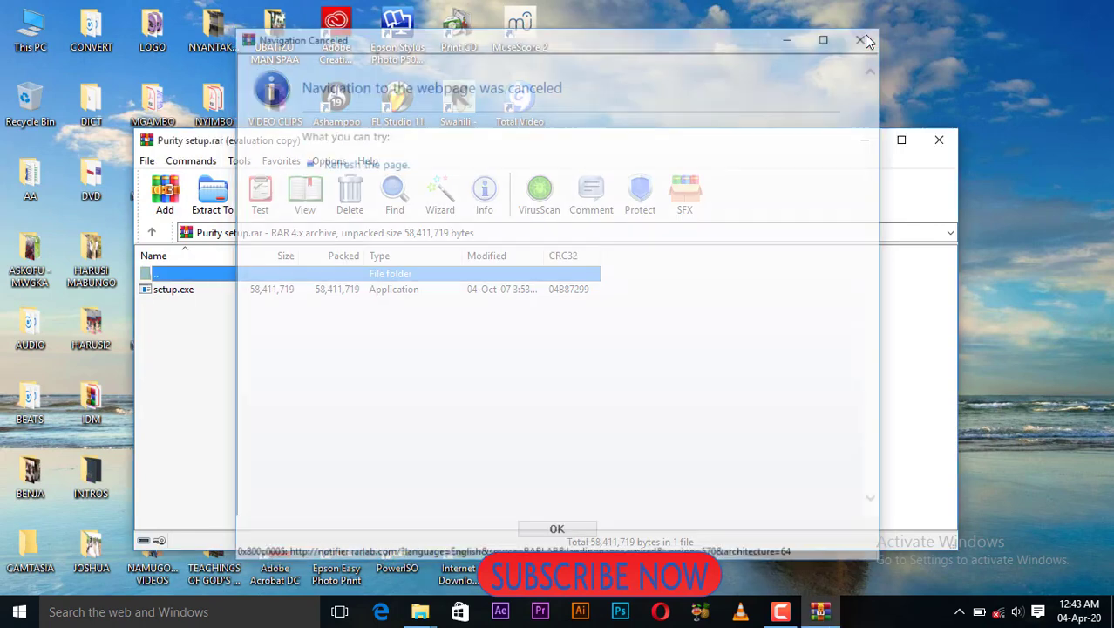
{"action": "double_click", "coordinate": [182, 294]}
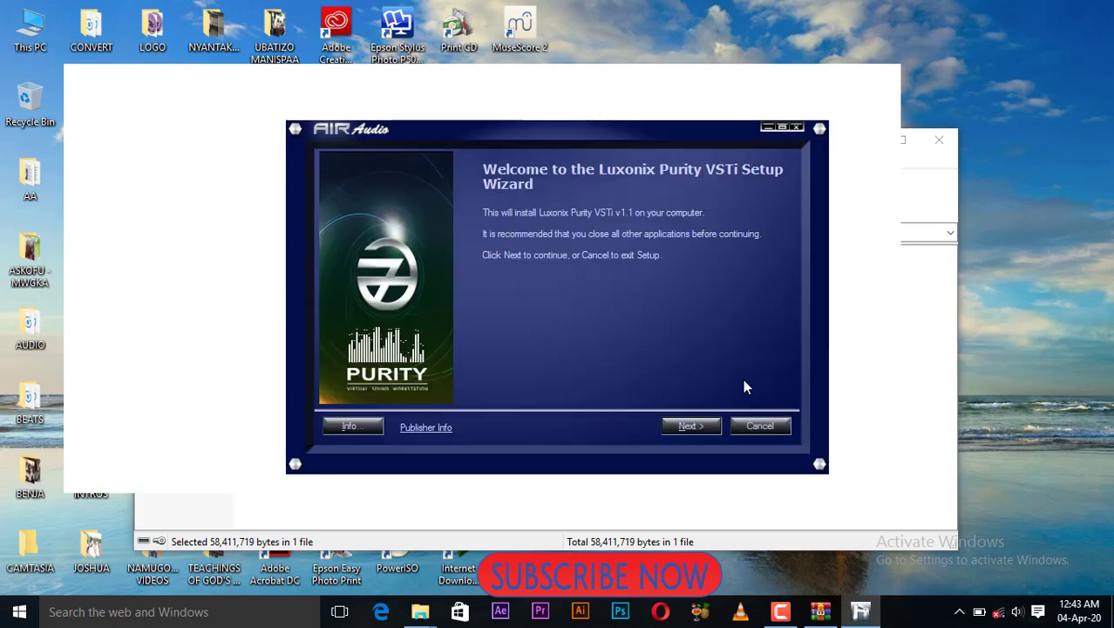
Install Luxonix Purity VSTi v1.1 with the main program files and VST(i) plugin components, and close the archive
{"action": "left_click", "coordinate": [700, 425]}
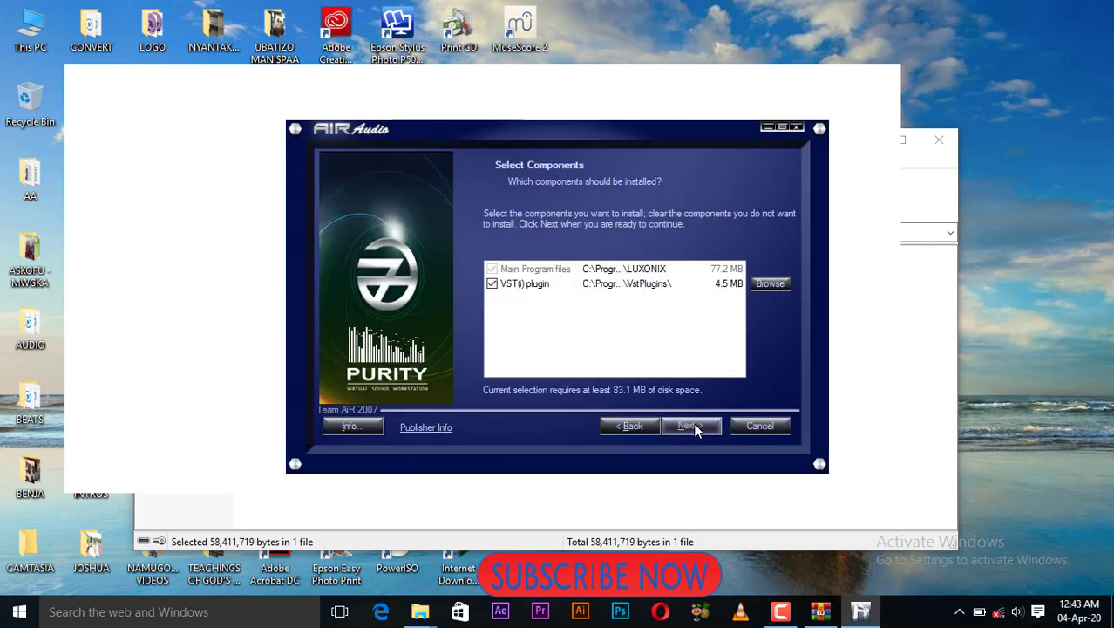
{"action": "left_click", "coordinate": [695, 427]}
{"action": "left_click", "coordinate": [695, 426]}
{"action": "left_click", "coordinate": [695, 427]}
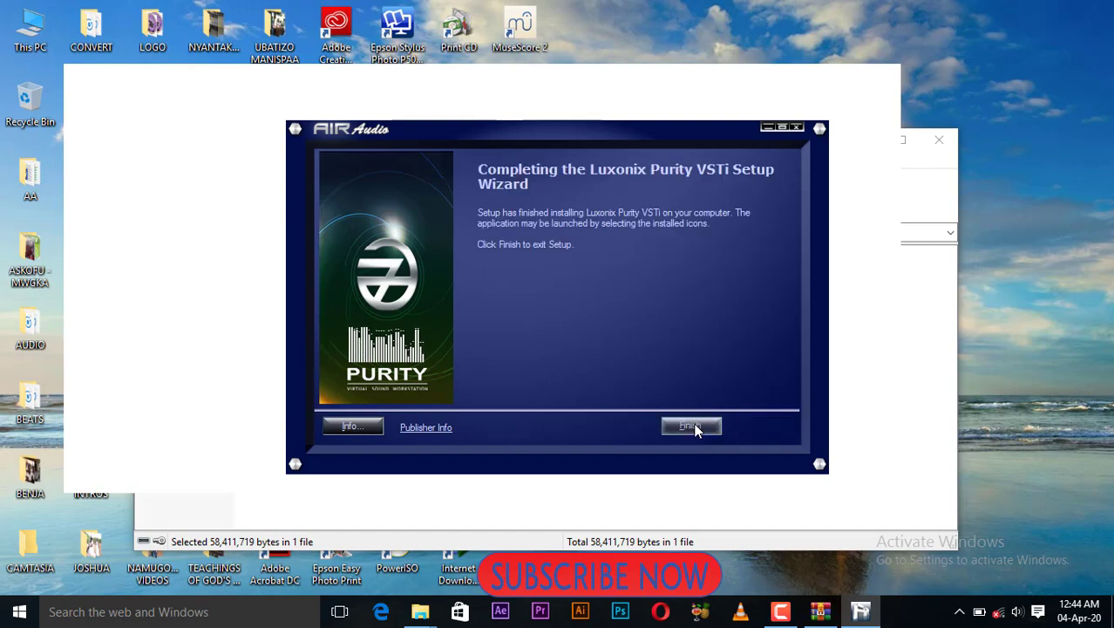
{"action": "left_click", "coordinate": [697, 430]}
{"action": "left_click", "coordinate": [207, 289]}
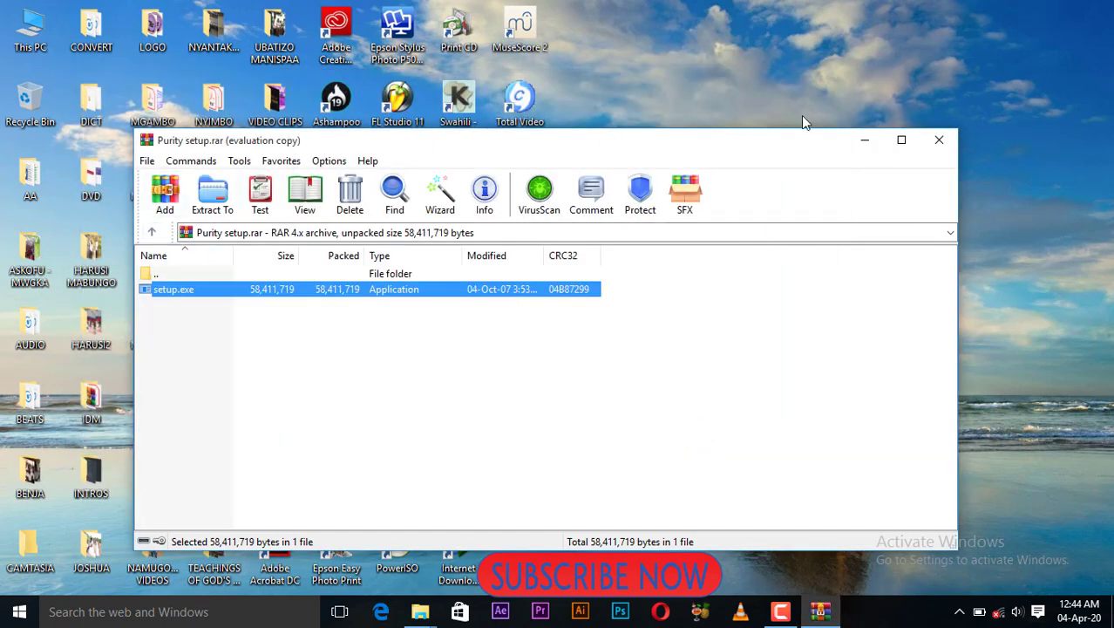
{"action": "left_click", "coordinate": [939, 141]}
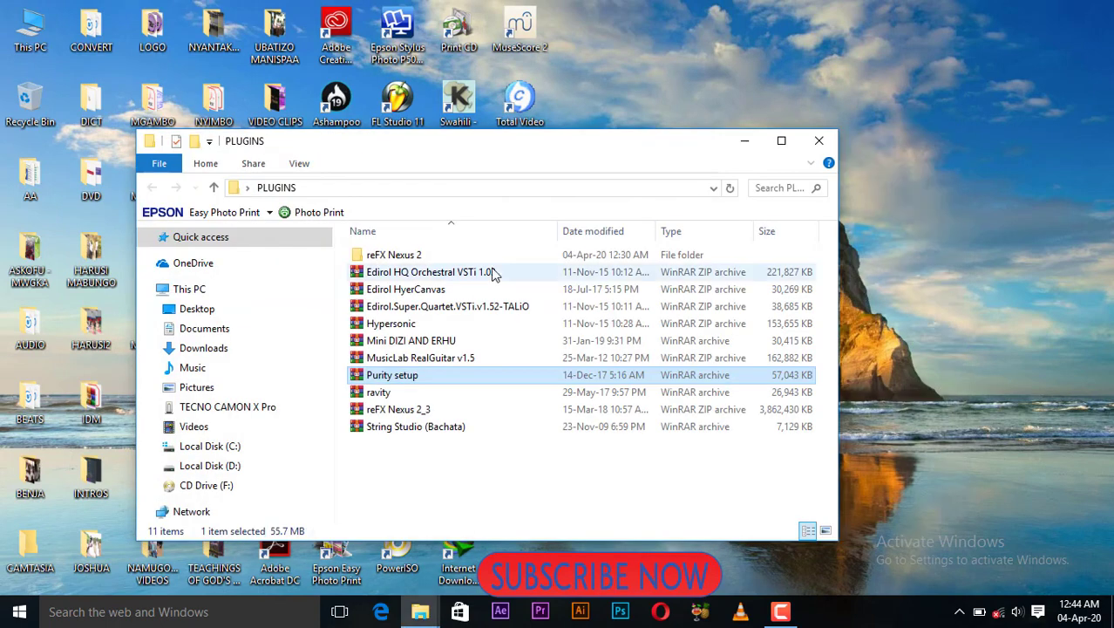
Open the ravity folder in the ravity archive, dismissing the WinRAR license notice, and check its Ravity subfolder before returning
{"action": "left_click", "coordinate": [377, 394]}
{"action": "double_click", "coordinate": [376, 396]}
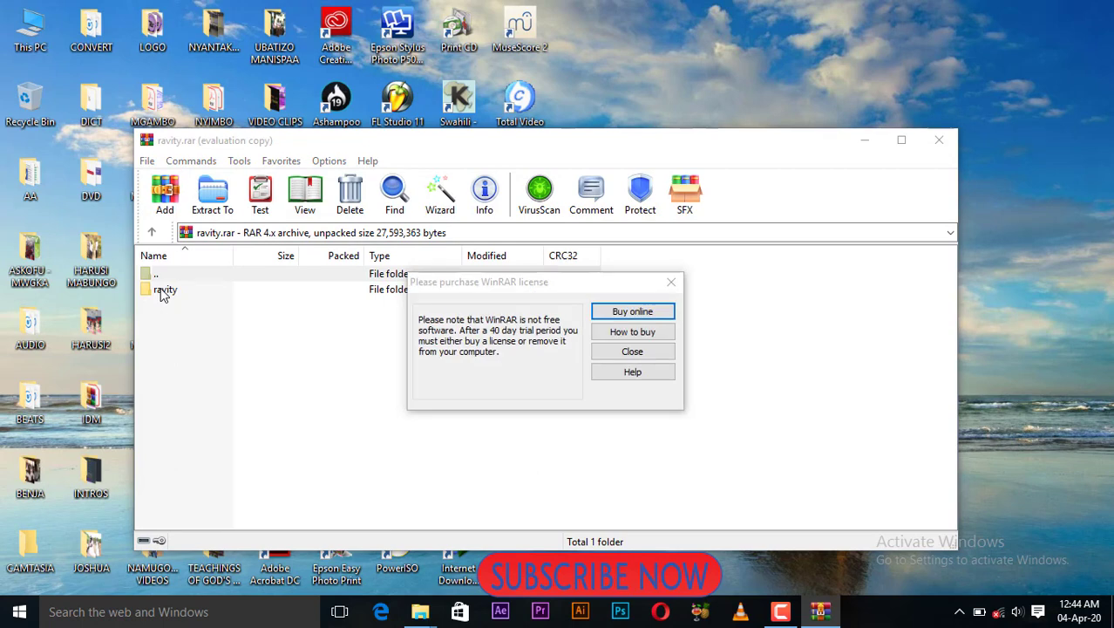
{"action": "left_click", "coordinate": [671, 281]}
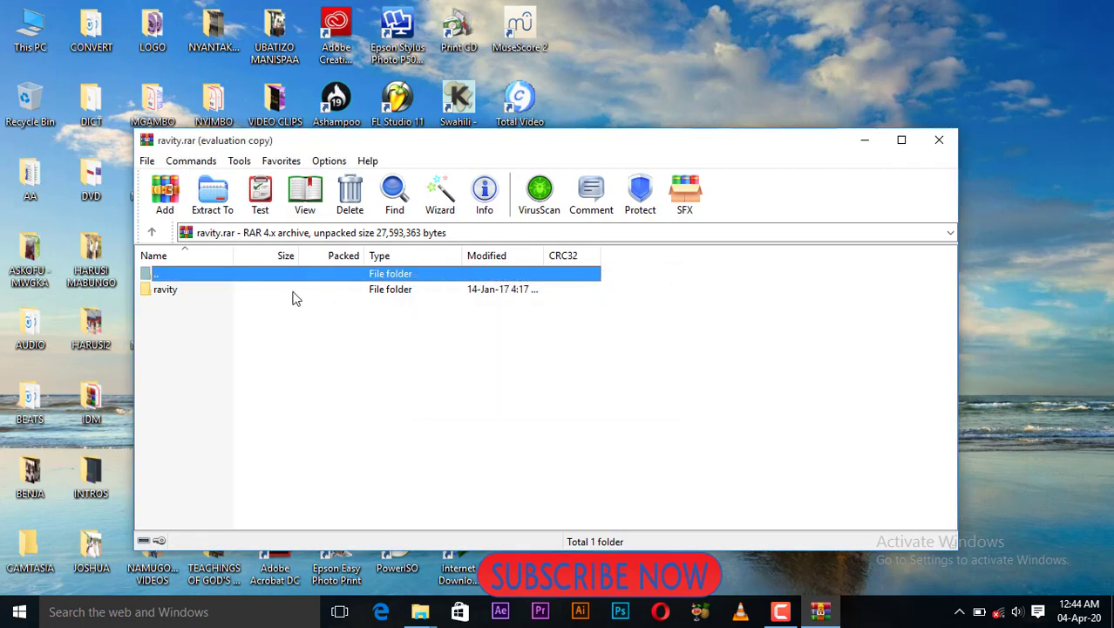
{"action": "double_click", "coordinate": [168, 291]}
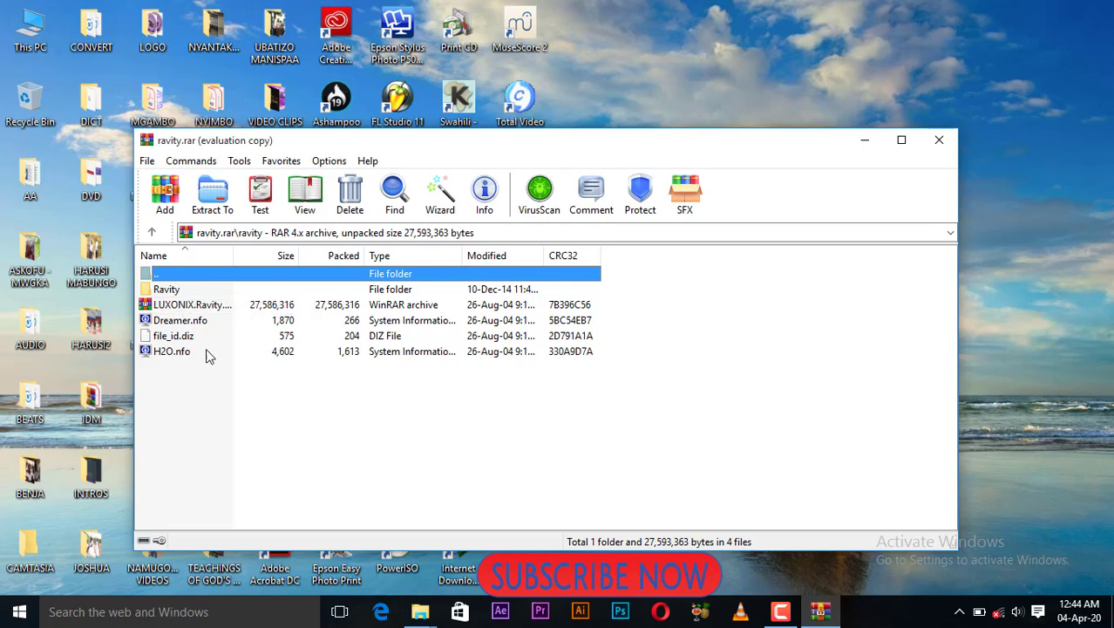
{"action": "double_click", "coordinate": [170, 289]}
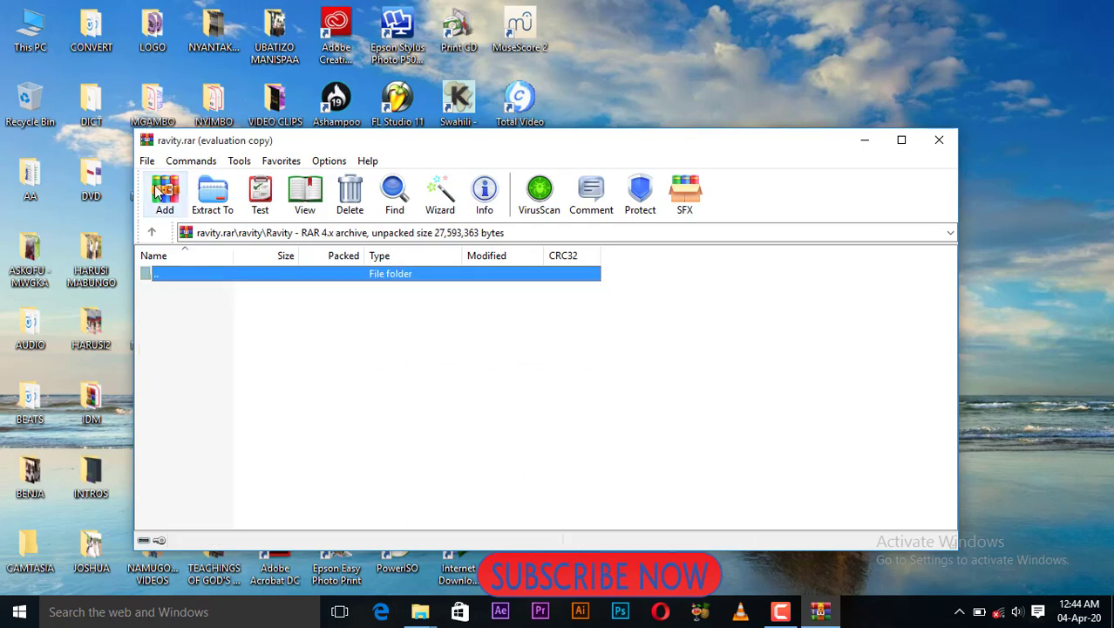
{"action": "left_click", "coordinate": [152, 234]}
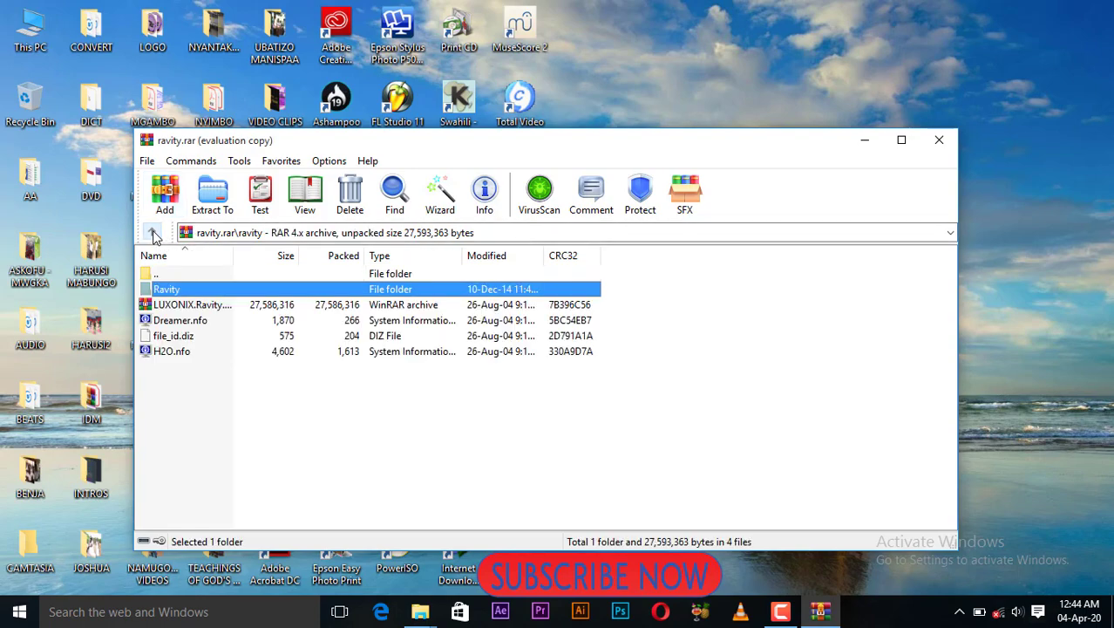
Open the nested LUXONIX.Ravity.S.VSTi.v1.4.3-H2O archive and dismiss the WinRAR license notice
{"action": "left_click", "coordinate": [183, 307]}
{"action": "double_click", "coordinate": [183, 307]}
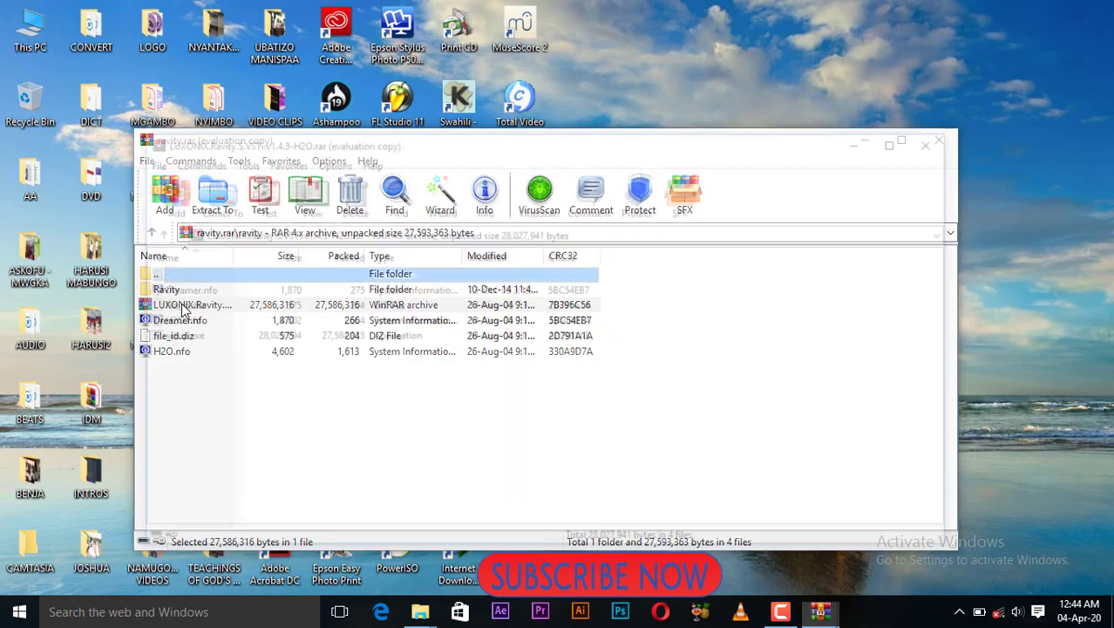
{"action": "double_click", "coordinate": [171, 336]}
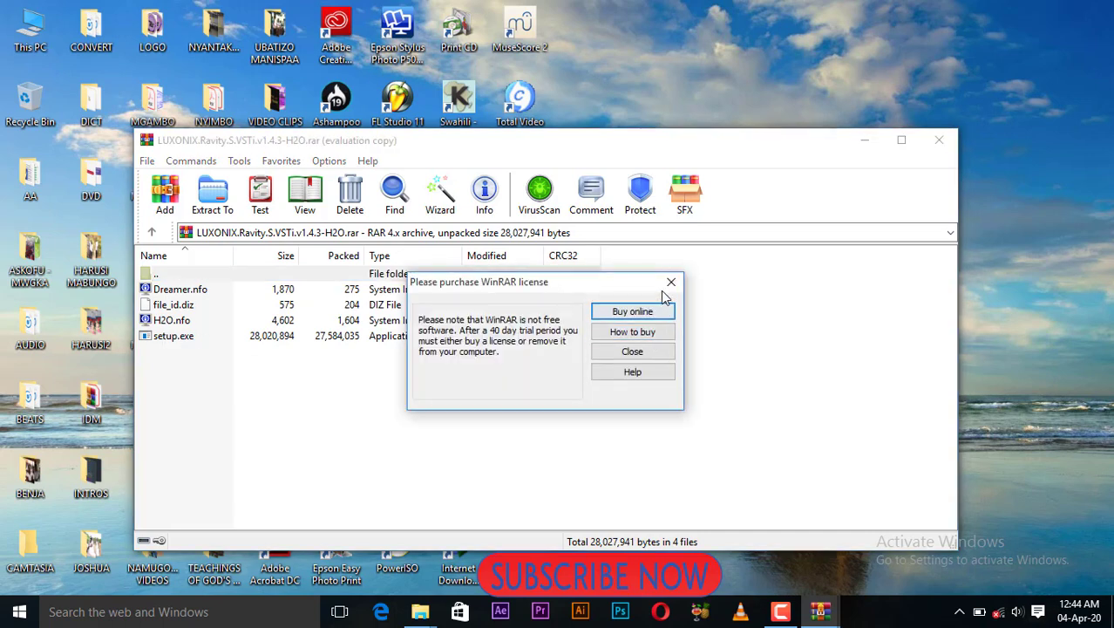
{"action": "left_click", "coordinate": [632, 351]}
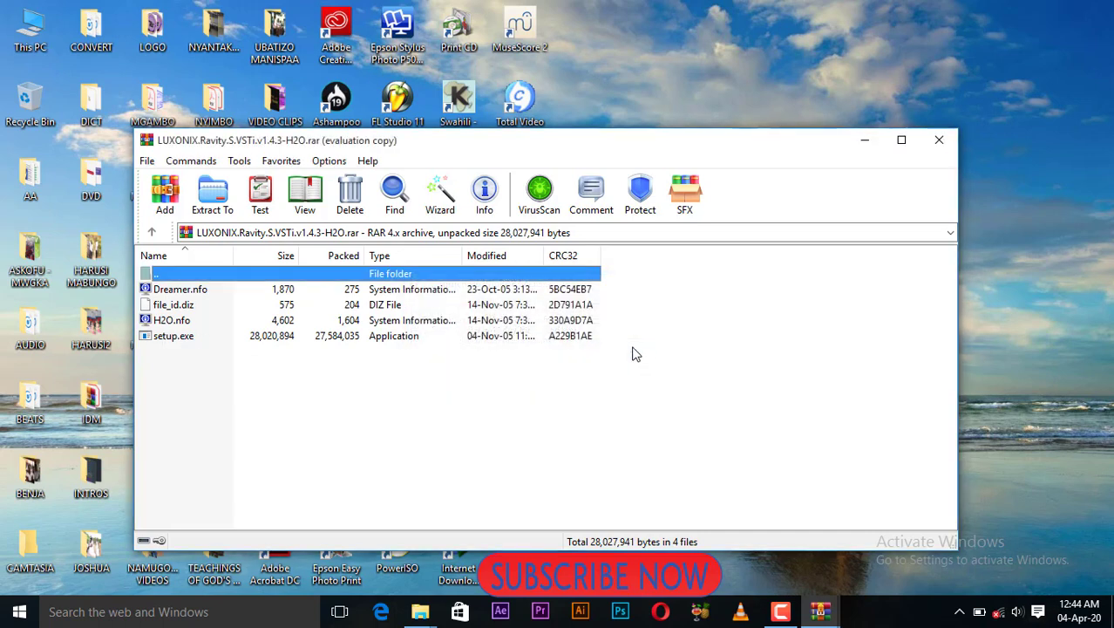
Run setup.exe to install LUXONIX Ravity S VSTi v1.4.3 in the default Luxonix\Ravity folder, and close both open archives
{"action": "left_click", "coordinate": [172, 338]}
{"action": "double_click", "coordinate": [172, 338]}
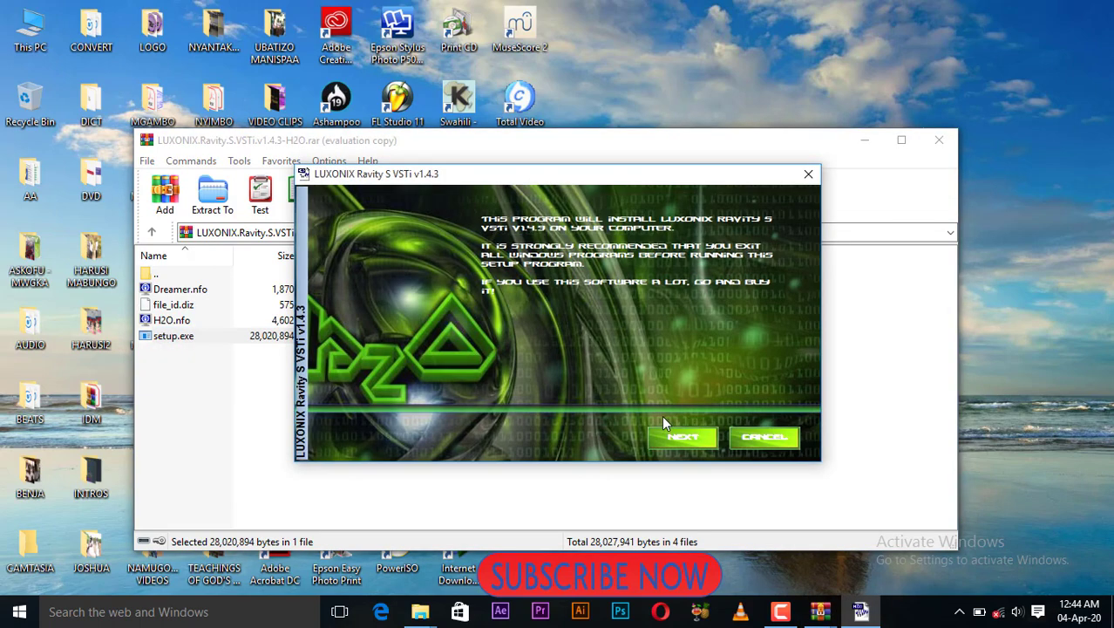
{"action": "left_click", "coordinate": [695, 444]}
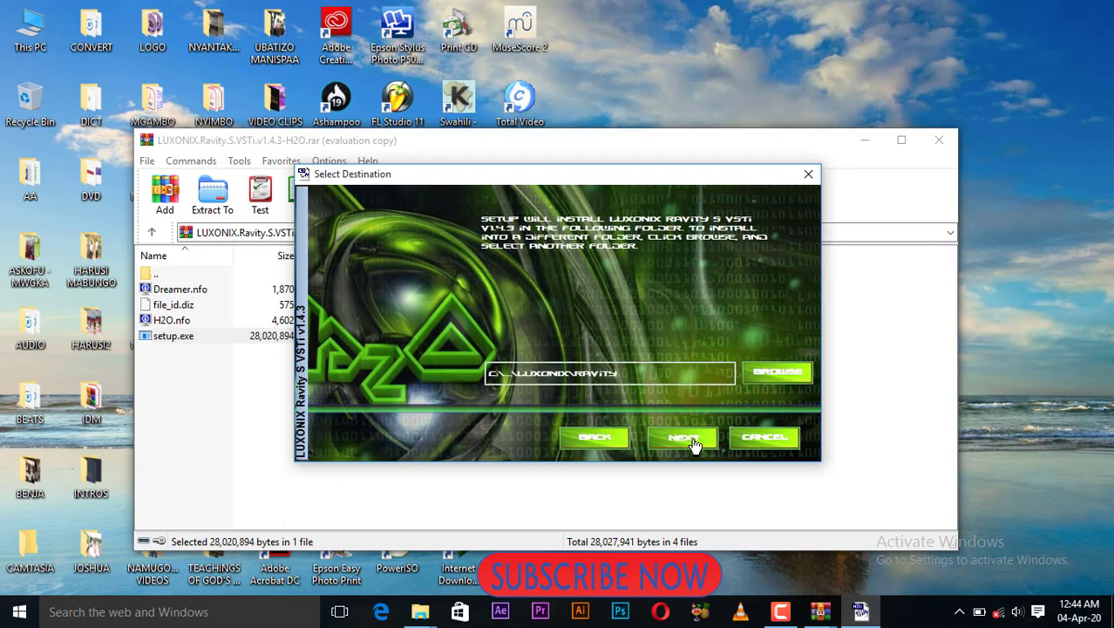
{"action": "left_click", "coordinate": [694, 443]}
{"action": "left_click", "coordinate": [695, 444]}
{"action": "left_click", "coordinate": [695, 444]}
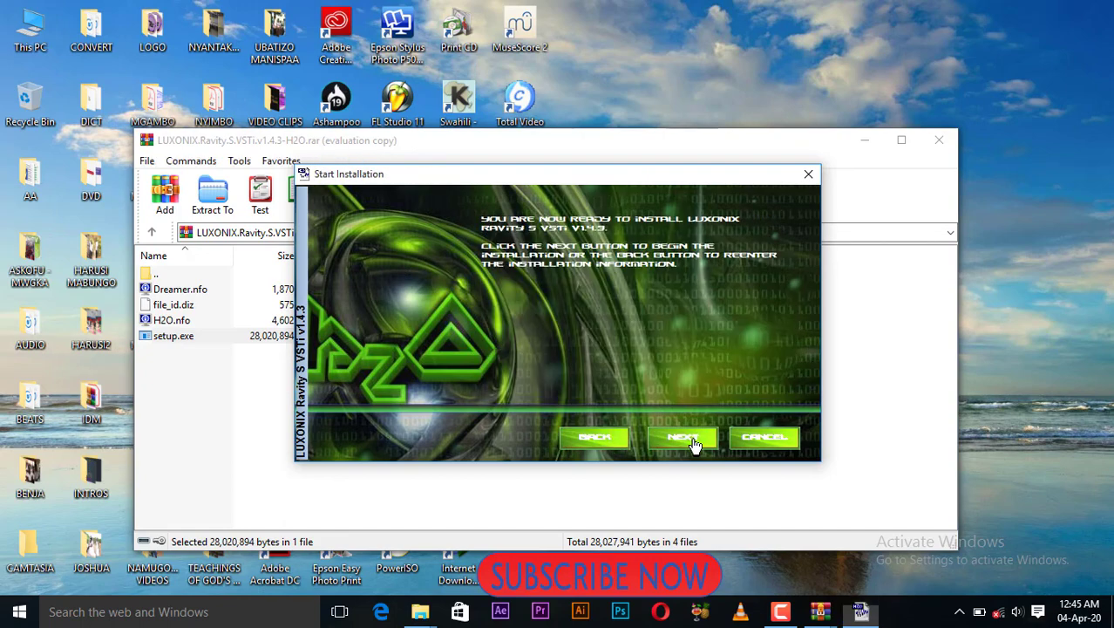
{"action": "left_click", "coordinate": [695, 444]}
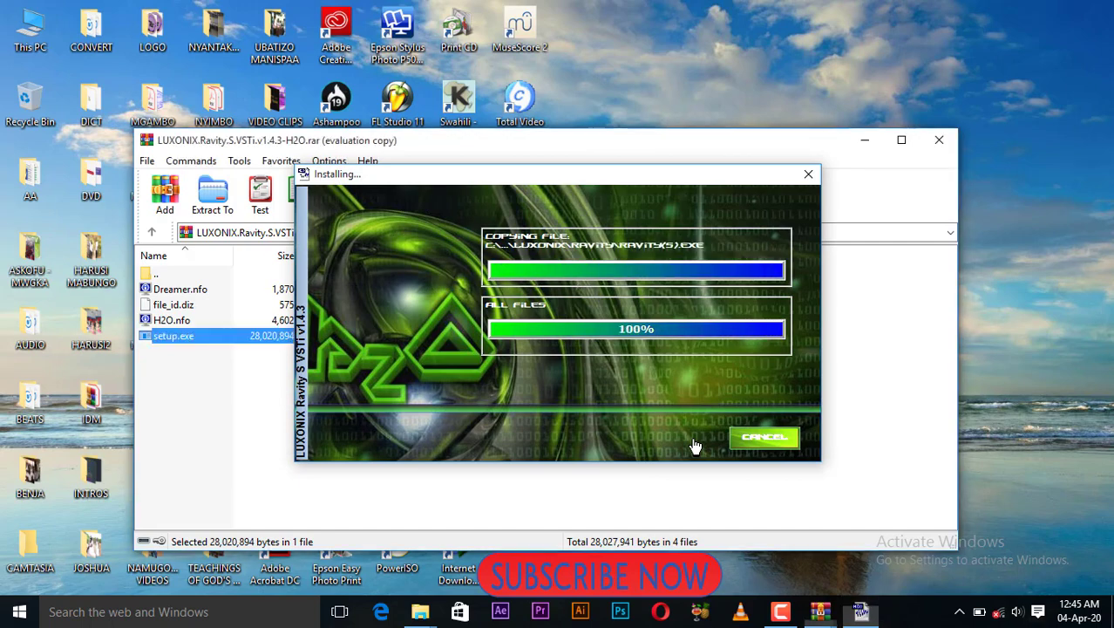
{"action": "left_click", "coordinate": [782, 441]}
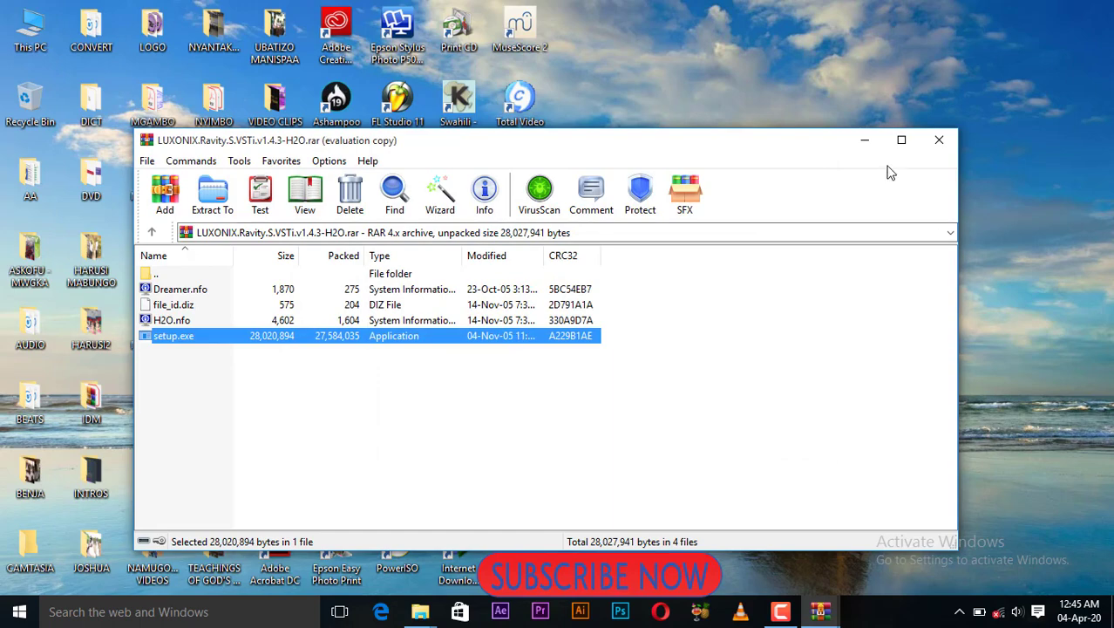
{"action": "left_click", "coordinate": [939, 140]}
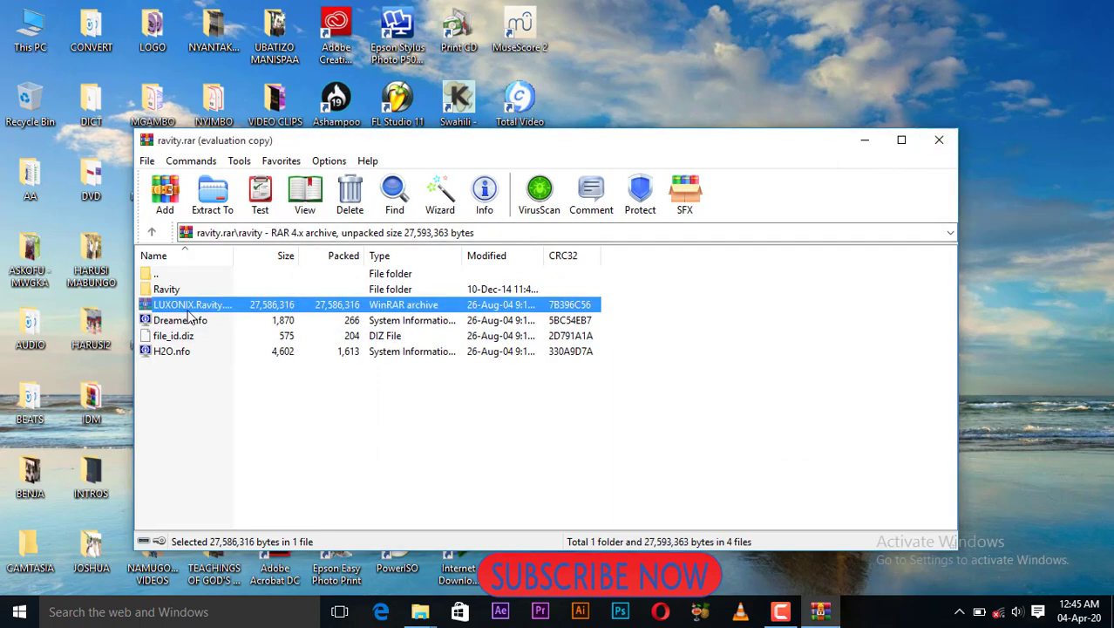
{"action": "left_click", "coordinate": [939, 139]}
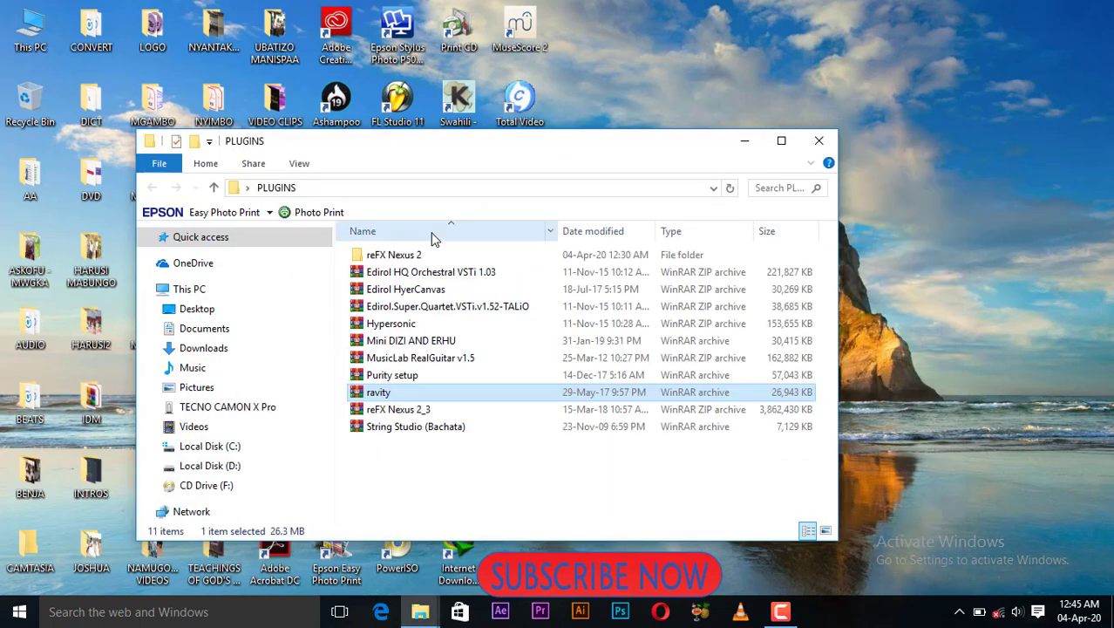
Launch setup.exe from the String Studio (Bachata) archive in the PLUGINS folder, dismissing the WinRAR license notice and the Avast scan popup
{"action": "double_click", "coordinate": [391, 429]}
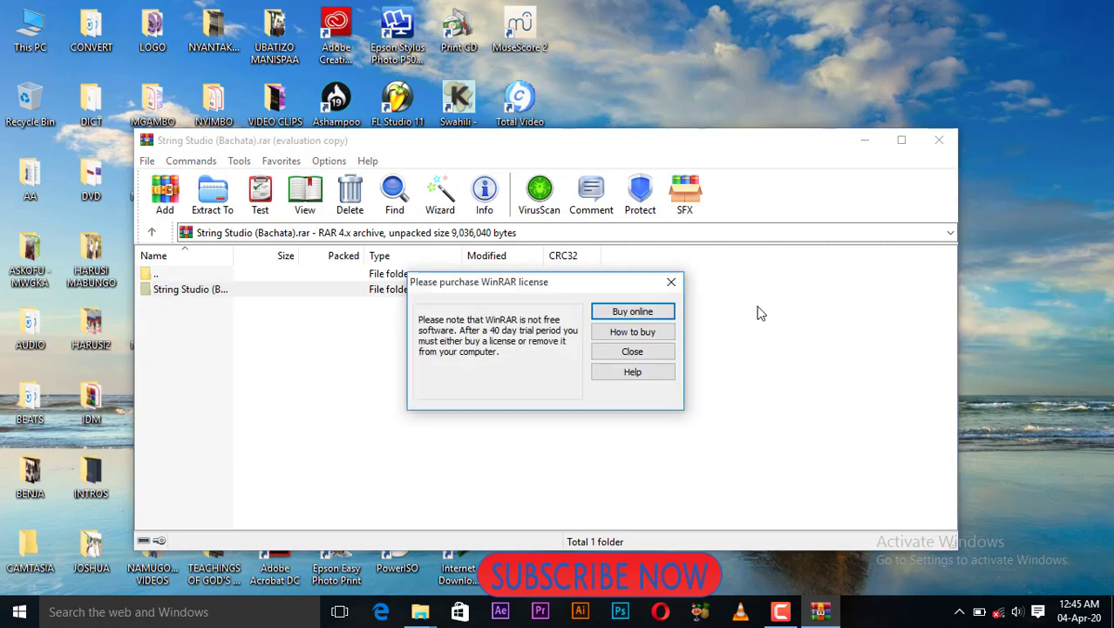
{"action": "left_click", "coordinate": [672, 282]}
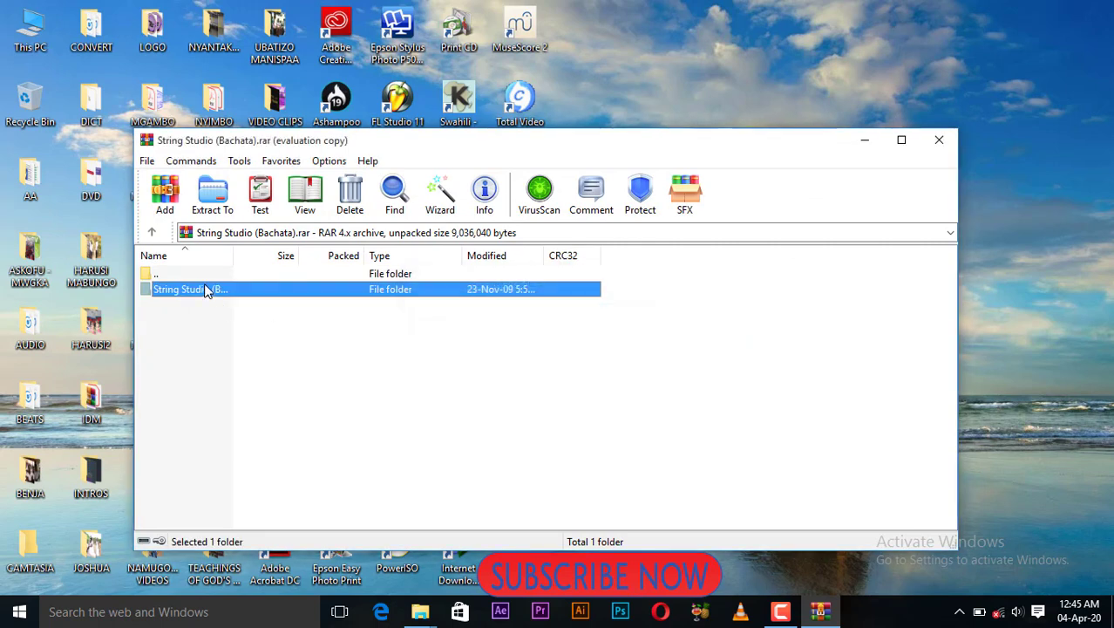
{"action": "double_click", "coordinate": [204, 288]}
{"action": "left_click_drag", "start_coordinate": [204, 289], "coordinate": [179, 292]}
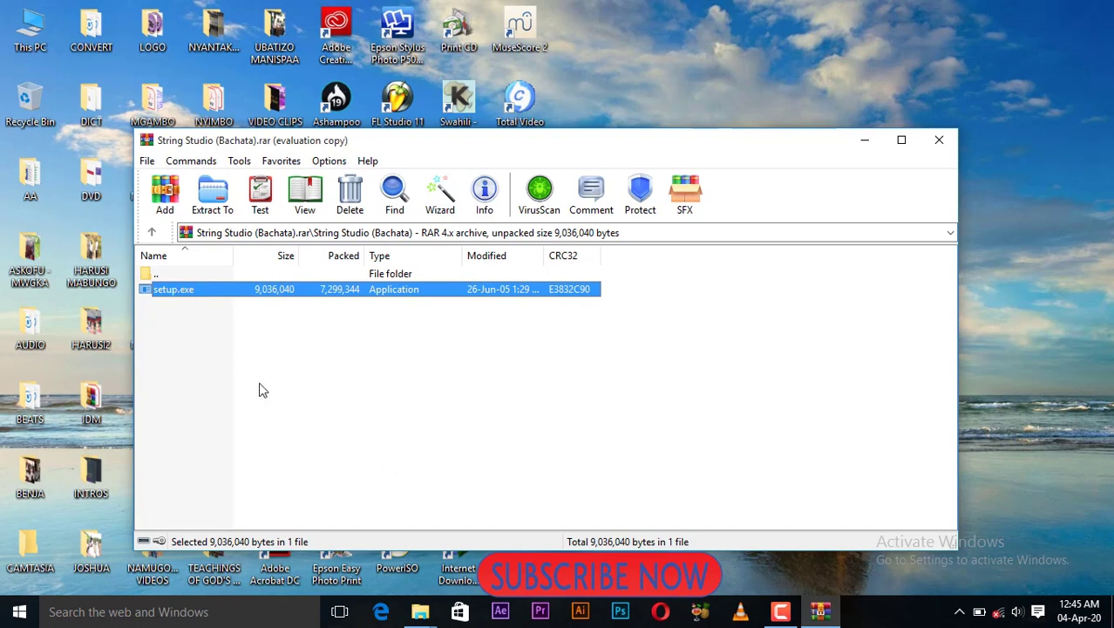
{"action": "double_click", "coordinate": [185, 289]}
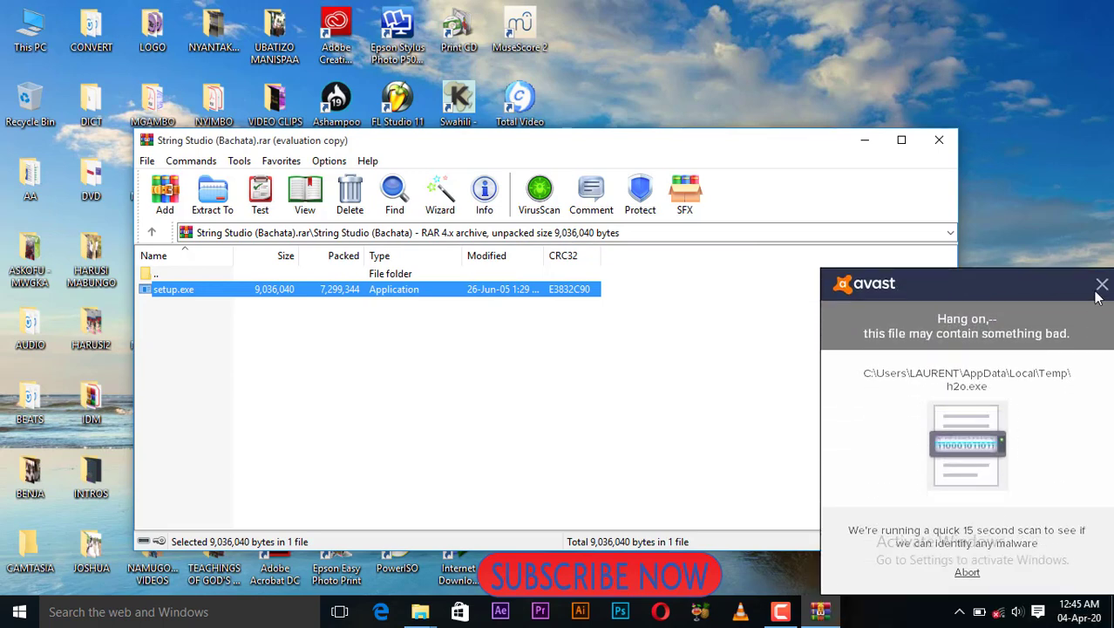
{"action": "left_click", "coordinate": [1102, 285]}
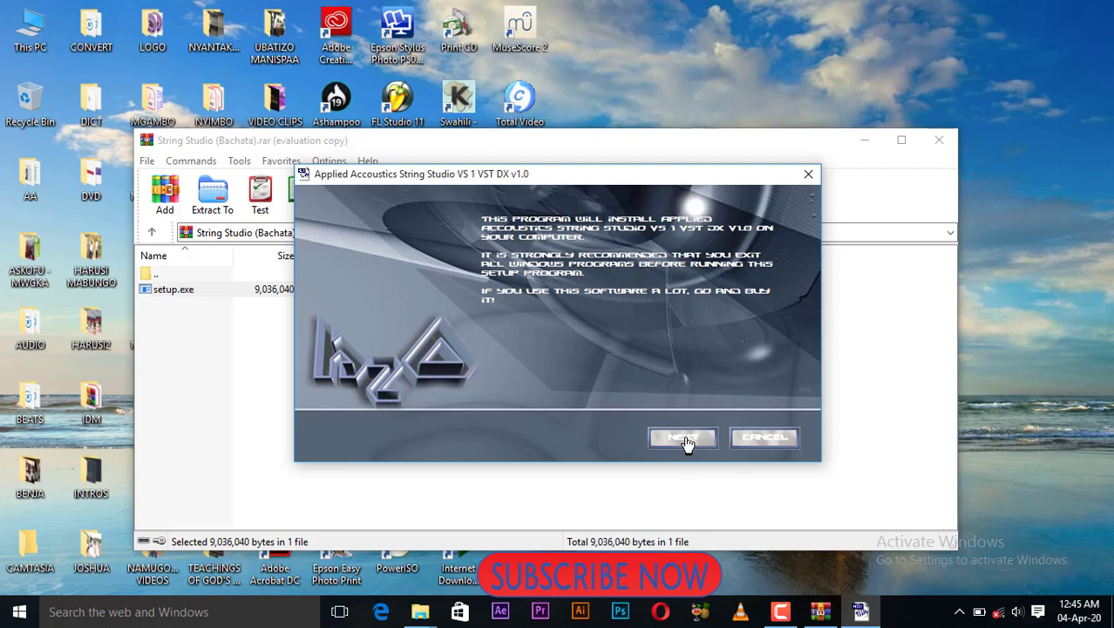
Install Applied Acoustics String Studio VS 1 VST DX v1.0 with the AAS String Studio program group, and close the archive
{"action": "left_click", "coordinate": [686, 439]}
{"action": "left_click", "coordinate": [685, 439]}
{"action": "left_click", "coordinate": [684, 439]}
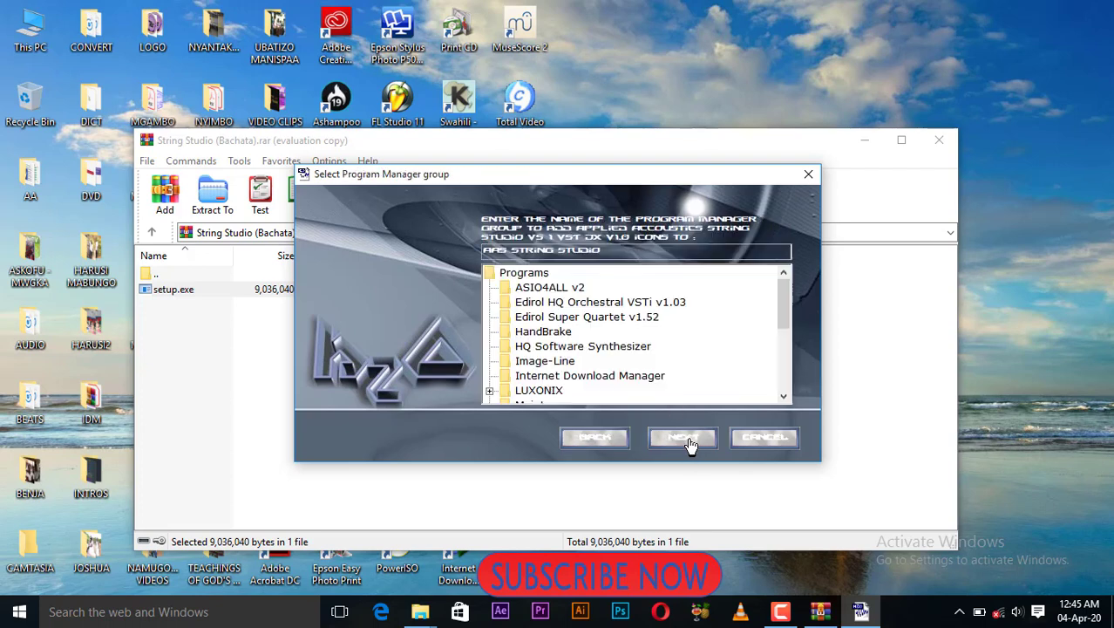
{"action": "left_click", "coordinate": [685, 439]}
{"action": "left_click", "coordinate": [684, 439]}
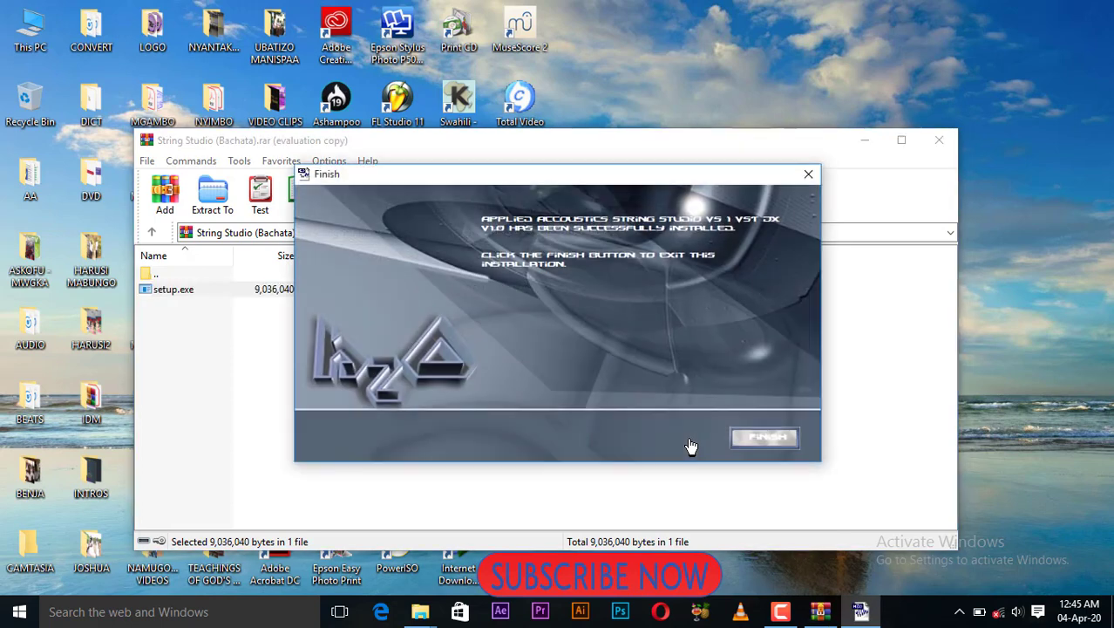
{"action": "left_click", "coordinate": [763, 443]}
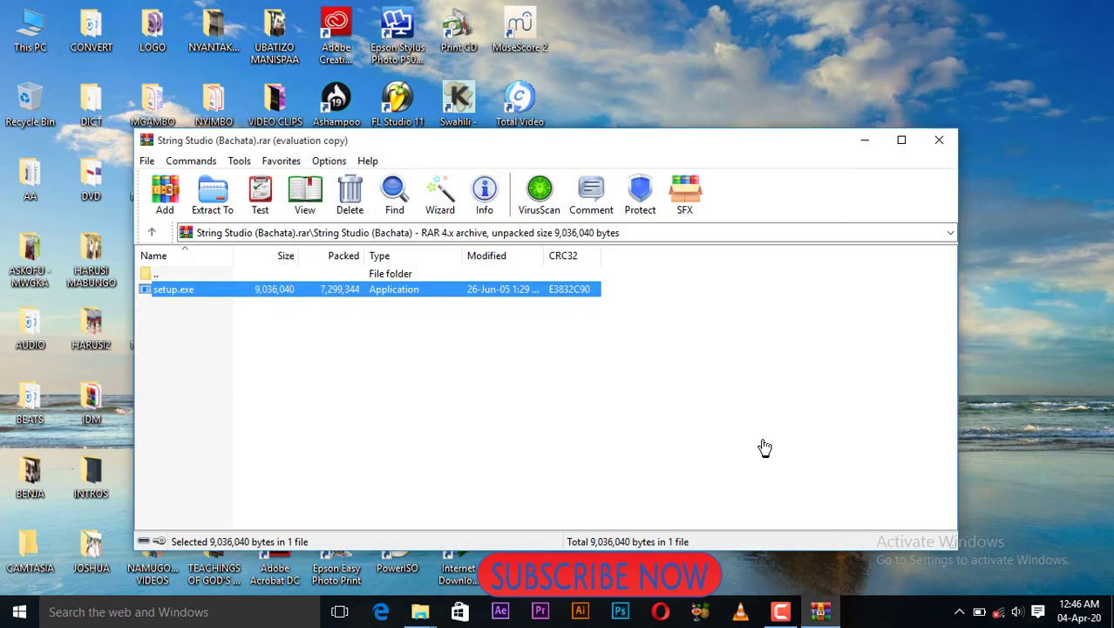
{"action": "left_click", "coordinate": [938, 140]}
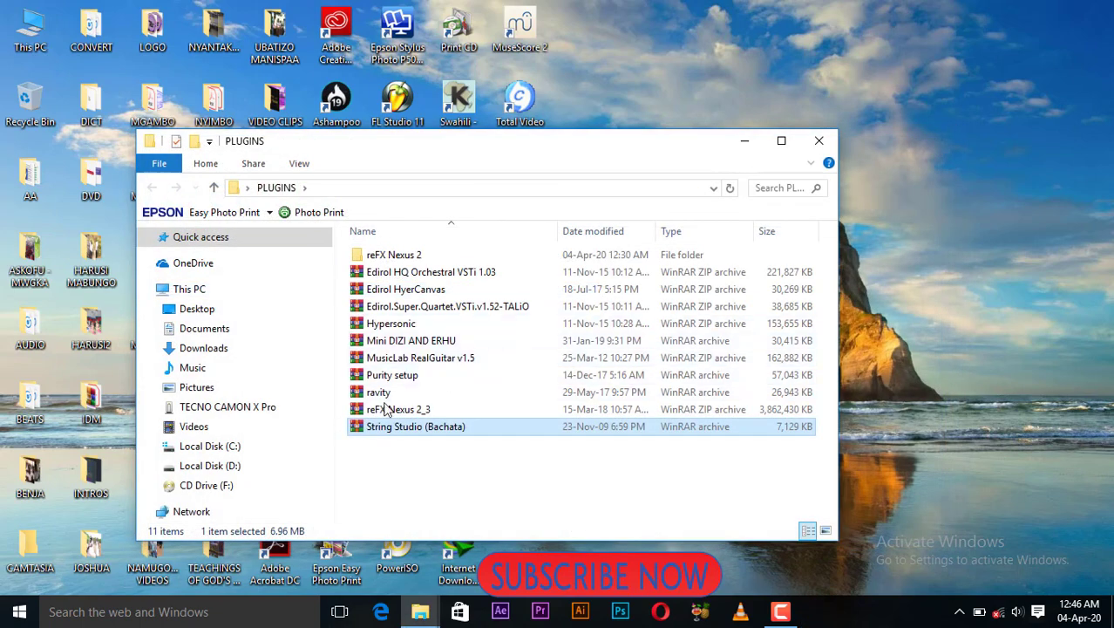
Open the MusicLab RealGuitar v1.5 archive, dismiss the WinRAR web notice and launch Setup.exe
{"action": "double_click", "coordinate": [426, 363]}
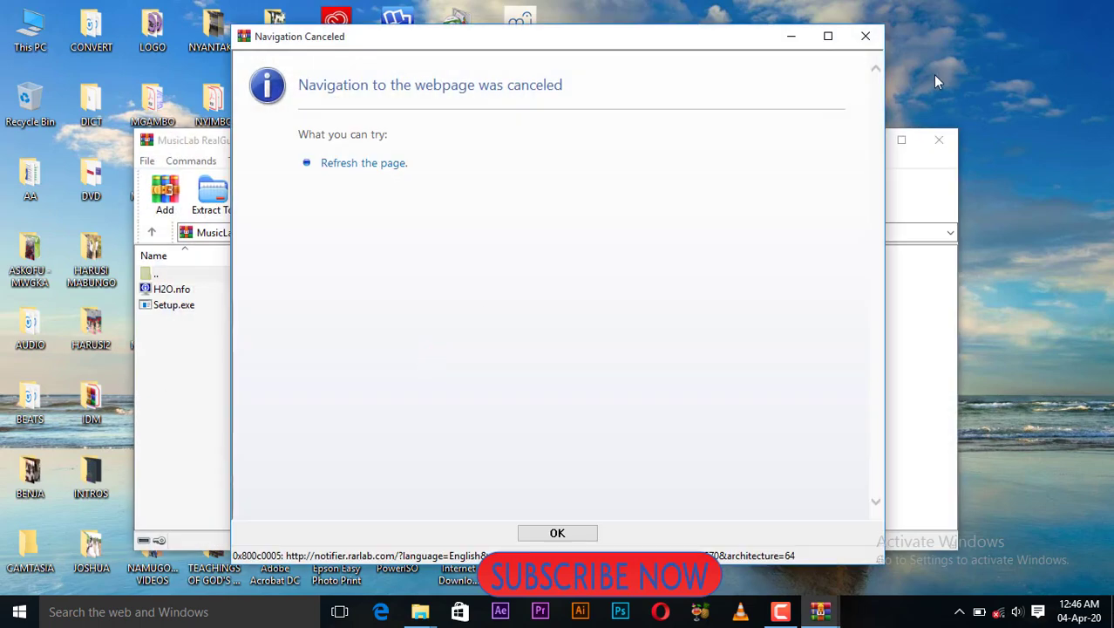
{"action": "left_click", "coordinate": [866, 36]}
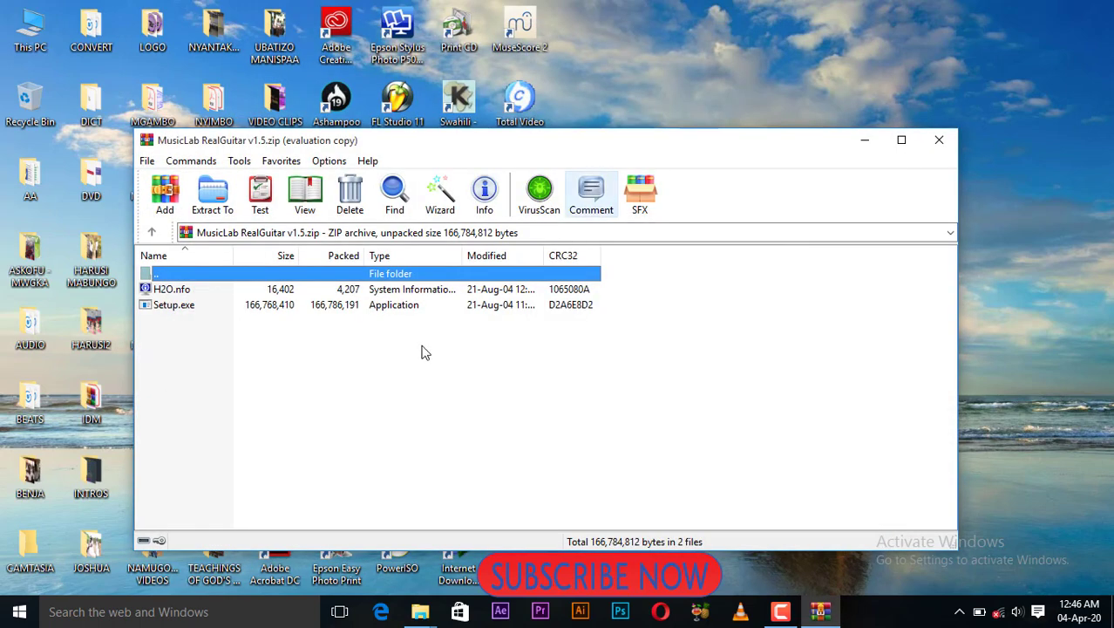
{"action": "double_click", "coordinate": [175, 307]}
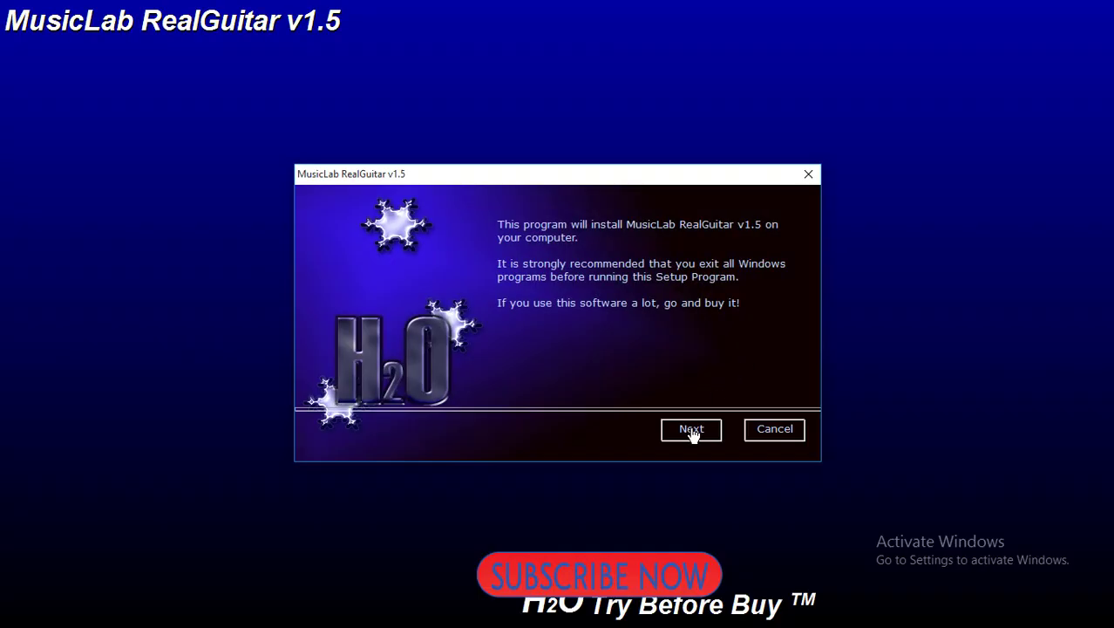
Install MusicLab RealGuitar v1.5 with the MusicLab program group, closing the UHARC console without overwriting Acoustic.gsb, and close the archive
{"action": "left_click", "coordinate": [691, 432]}
{"action": "left_click", "coordinate": [691, 432]}
{"action": "left_click", "coordinate": [690, 432]}
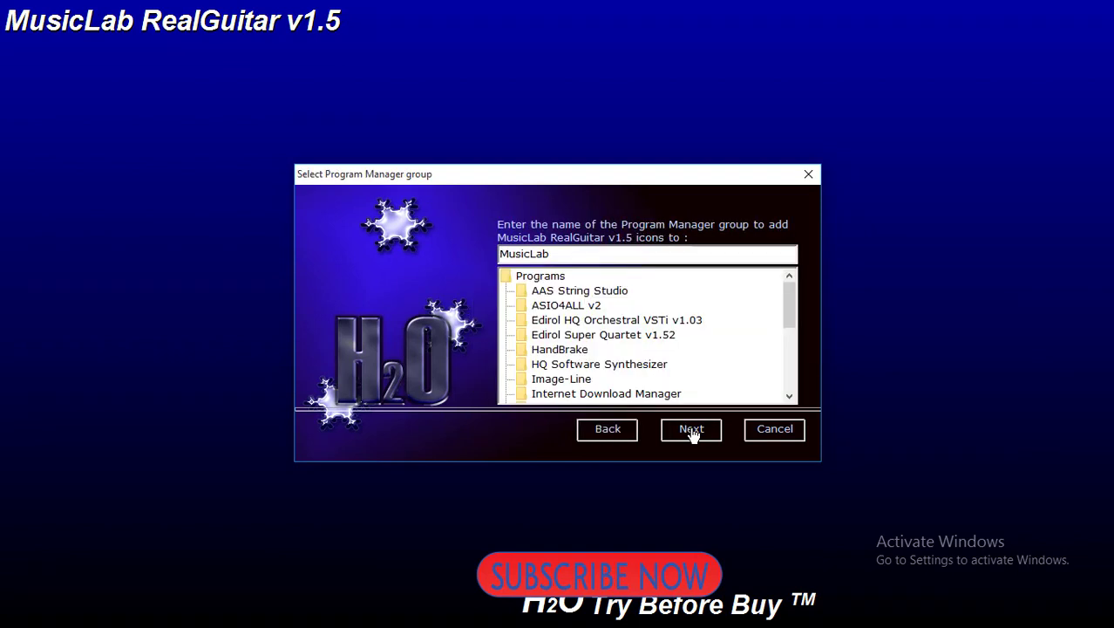
{"action": "left_click", "coordinate": [691, 433]}
{"action": "left_click", "coordinate": [691, 432]}
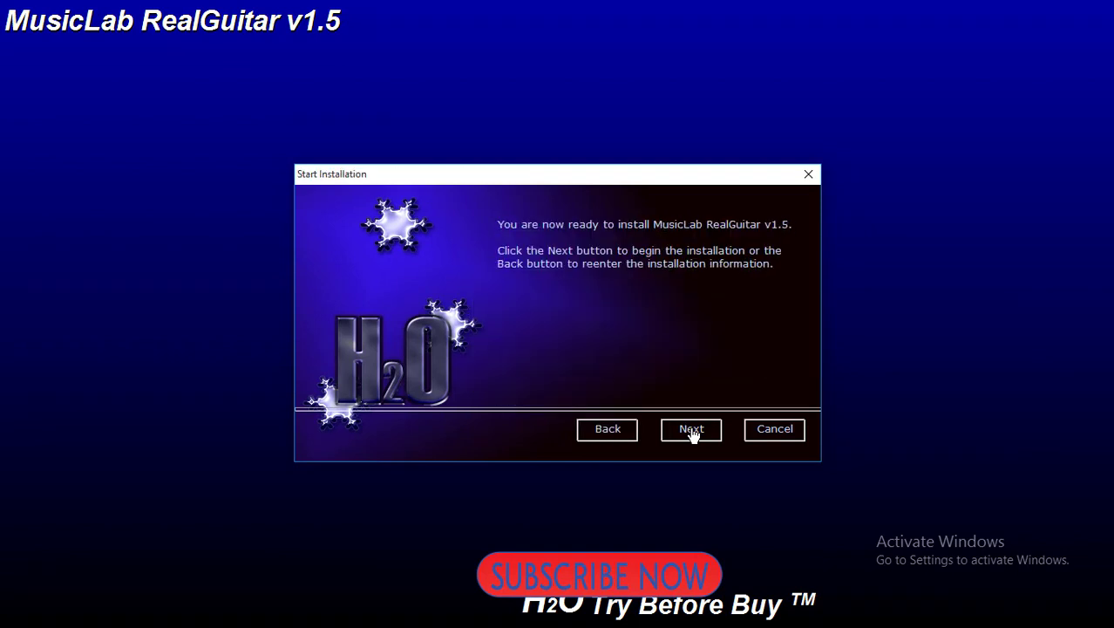
{"action": "left_click", "coordinate": [692, 433]}
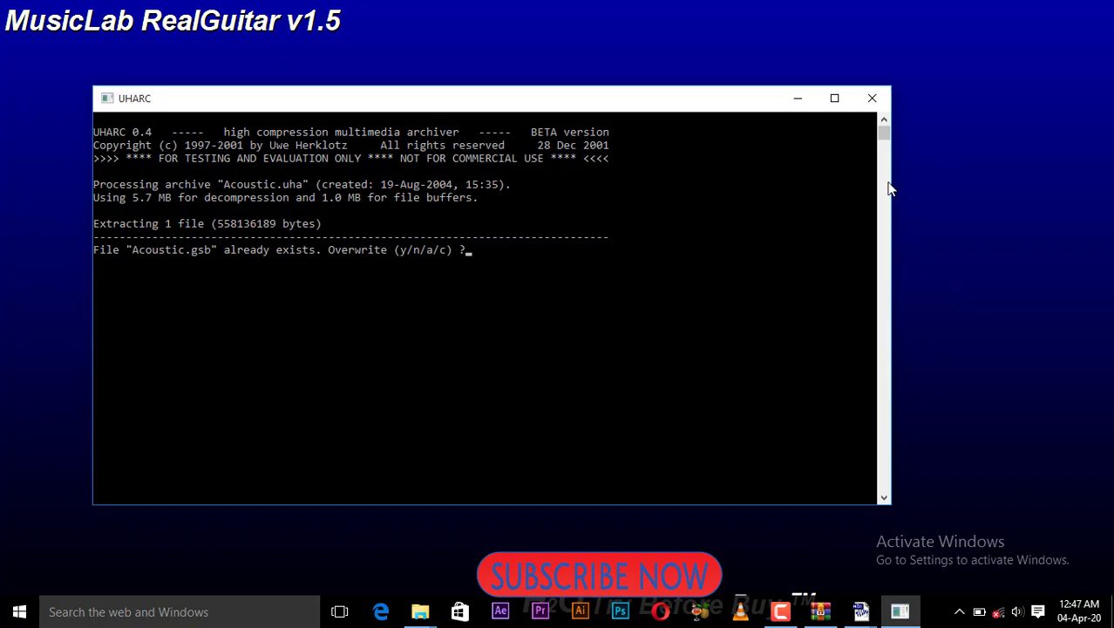
{"action": "left_click", "coordinate": [874, 102]}
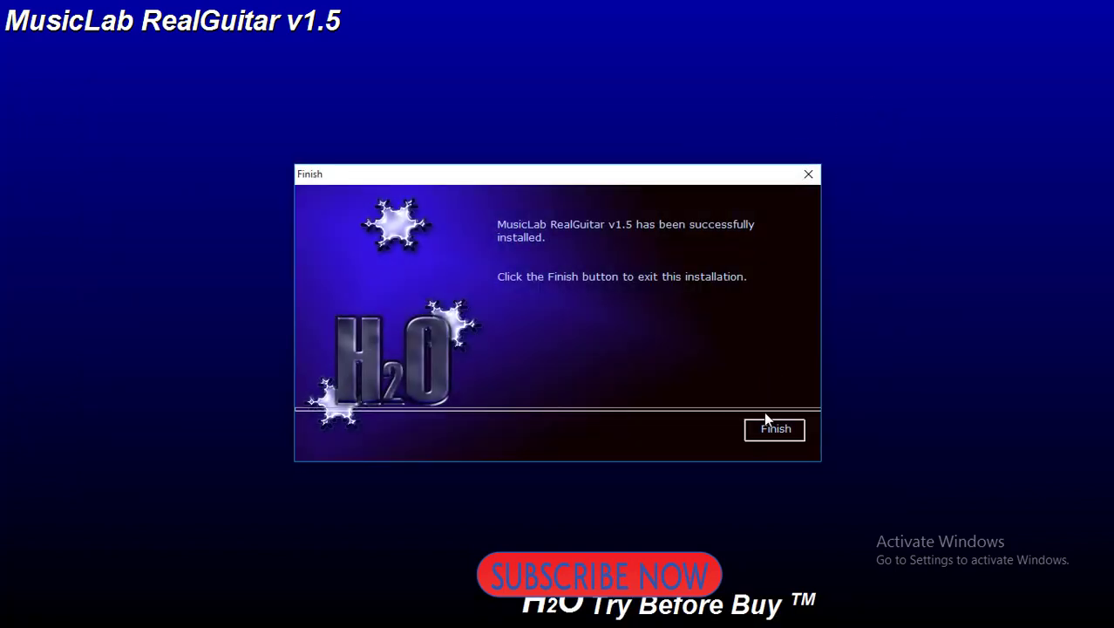
{"action": "left_click", "coordinate": [779, 436]}
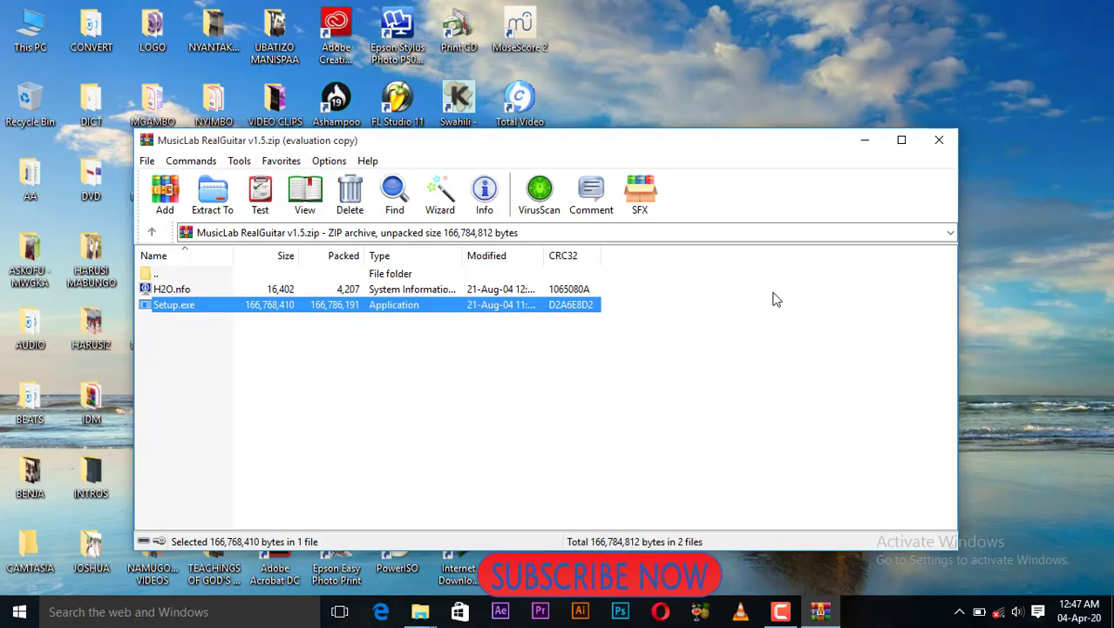
{"action": "left_click", "coordinate": [940, 142]}
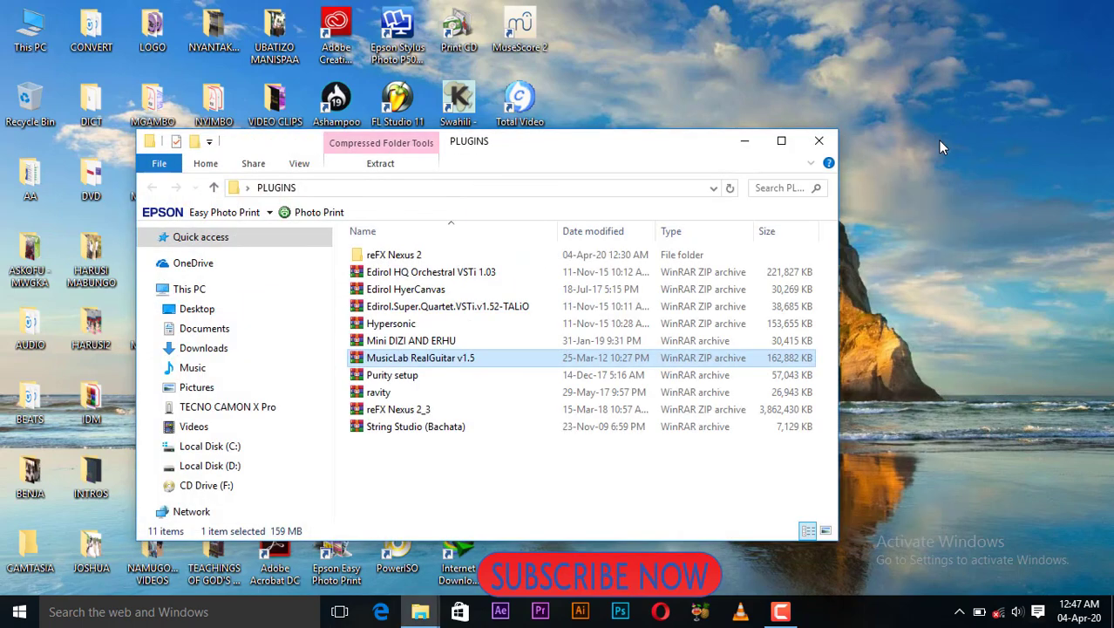
Close the PLUGINS folder and refresh the desktop several times
{"action": "left_click", "coordinate": [826, 143]}
{"action": "right_click", "coordinate": [768, 81]}
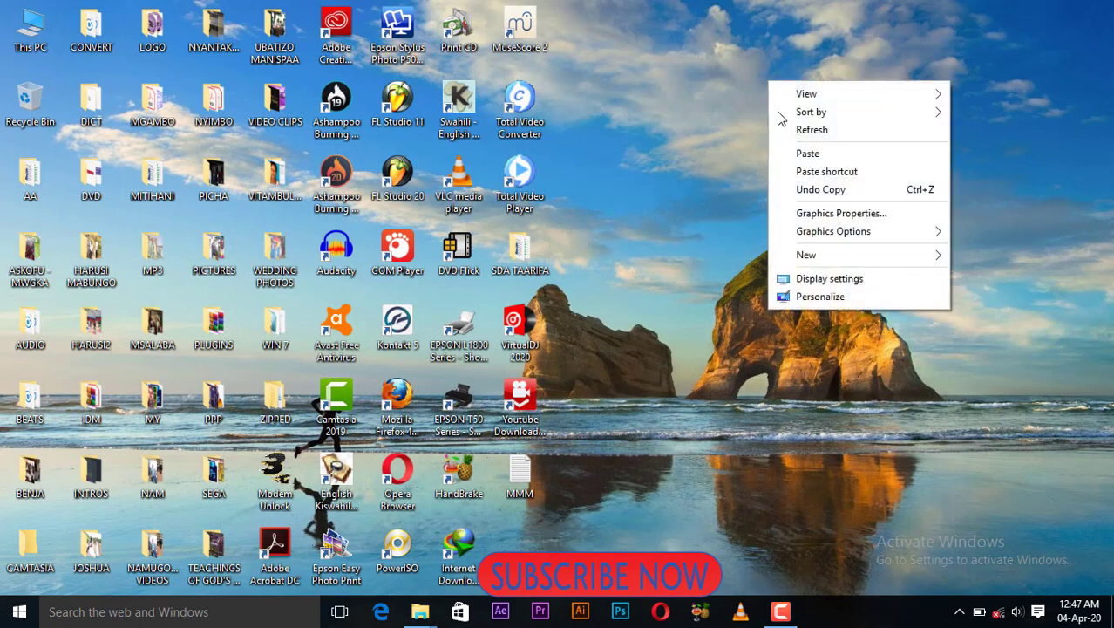
{"action": "left_click", "coordinate": [810, 131]}
{"action": "right_click", "coordinate": [809, 128]}
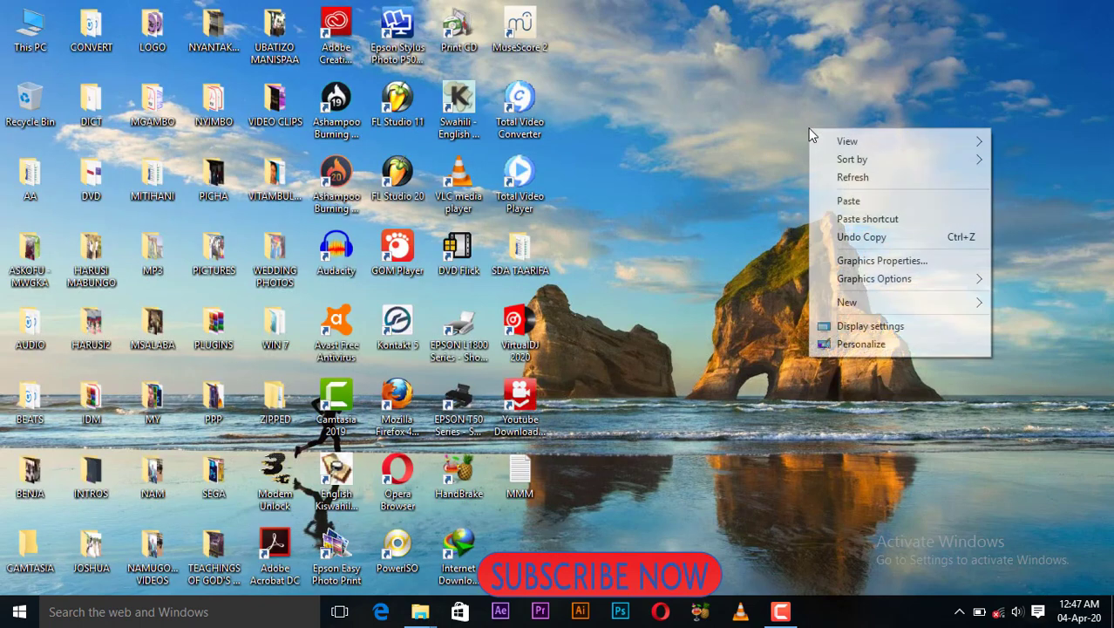
{"action": "left_click", "coordinate": [858, 178]}
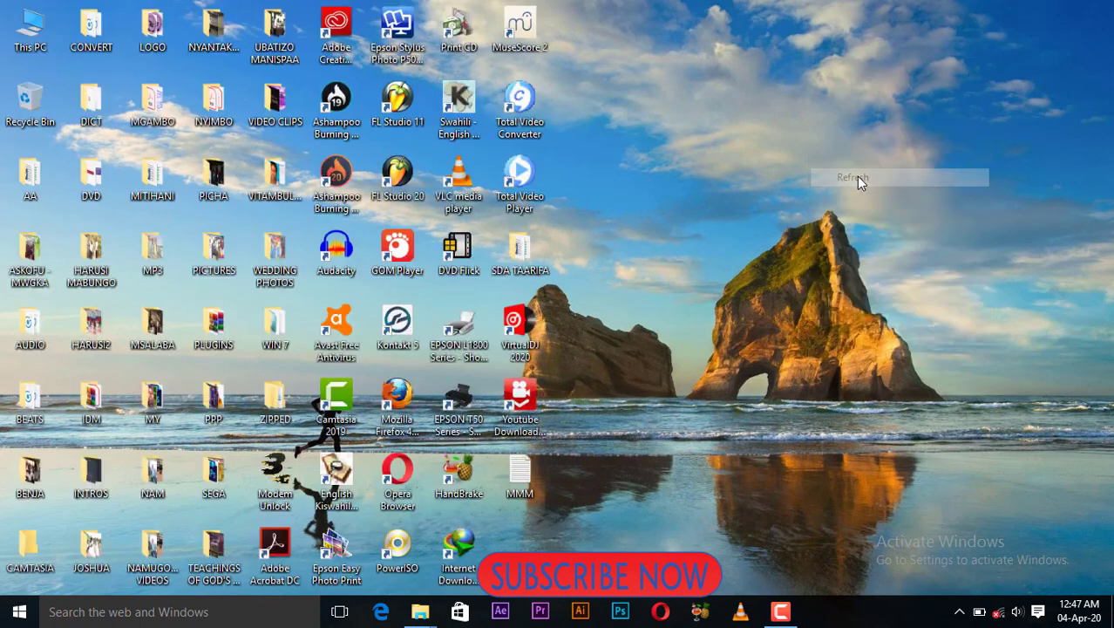
{"action": "right_click", "coordinate": [751, 105]}
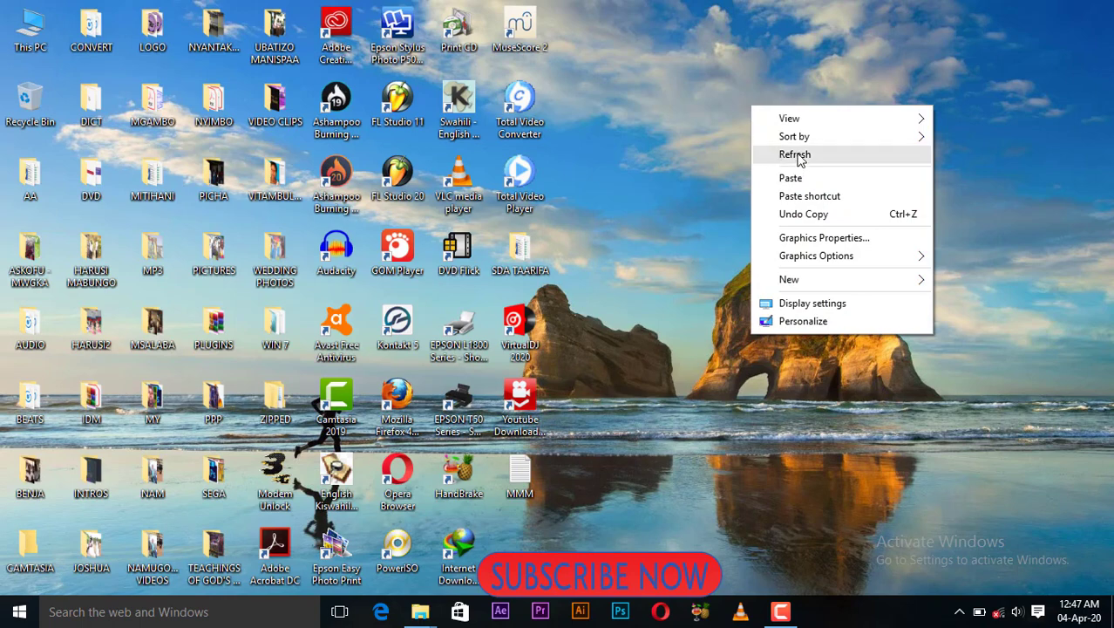
{"action": "left_click", "coordinate": [797, 157]}
{"action": "right_click", "coordinate": [724, 93]}
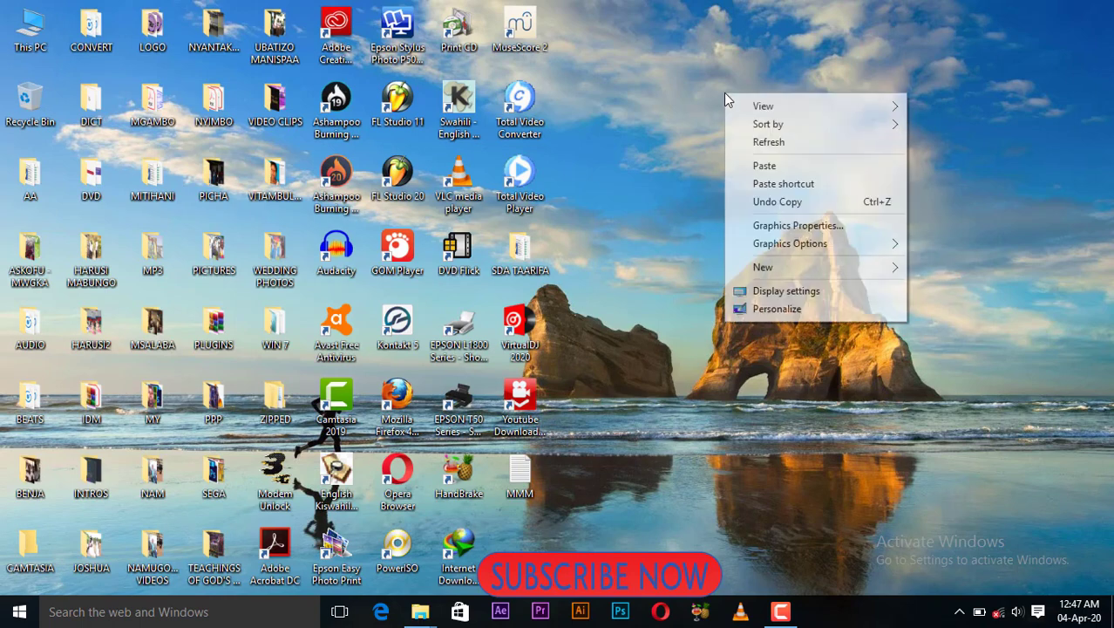
{"action": "left_click", "coordinate": [778, 143]}
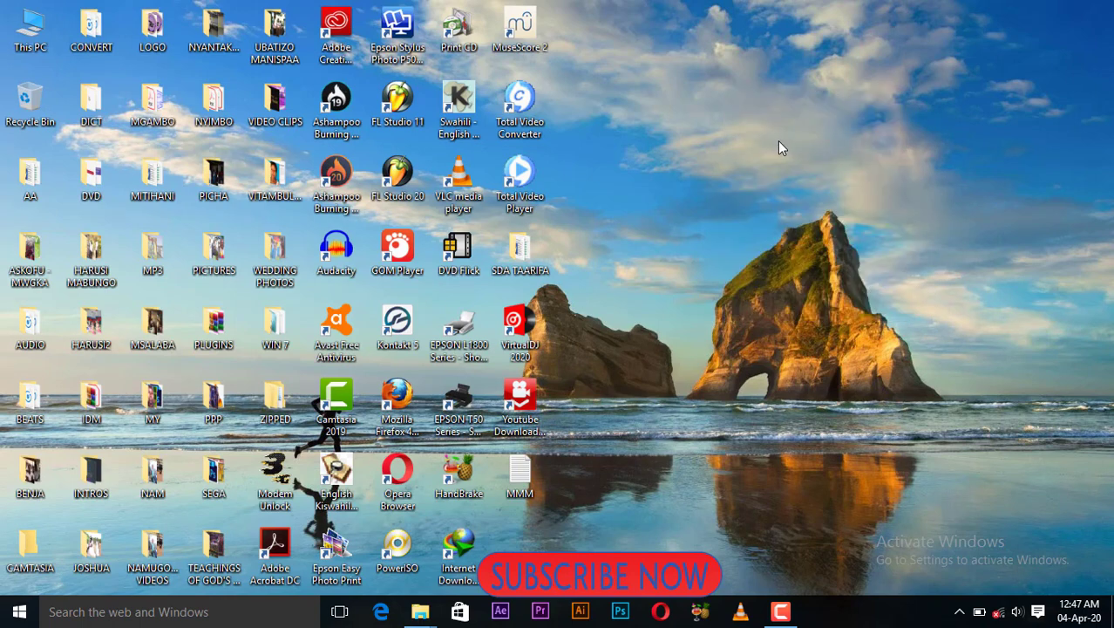
Switch to FL Studio 20 and display the Effects and Generators groups of the plugin database in the browser
{"action": "double_click", "coordinate": [412, 180]}
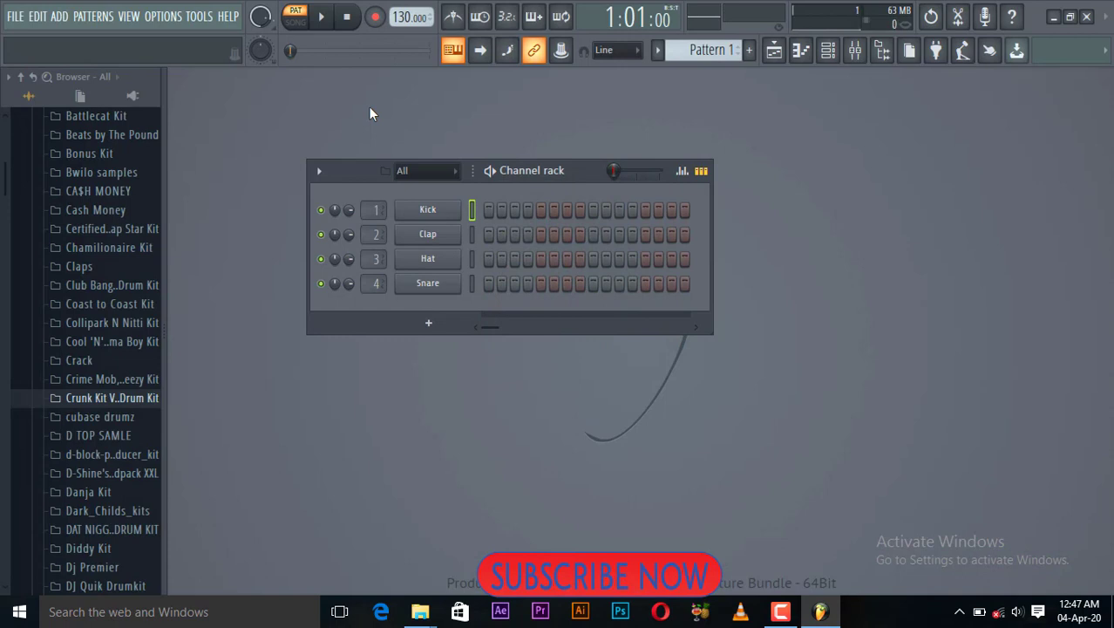
{"action": "left_click", "coordinate": [133, 97]}
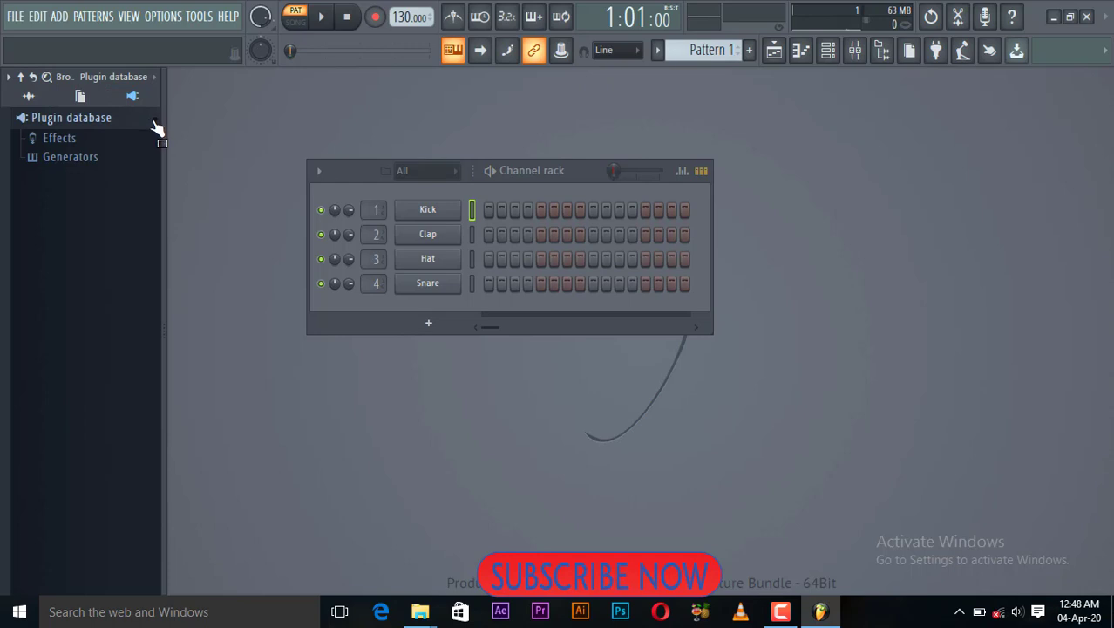
{"action": "left_click", "coordinate": [153, 122]}
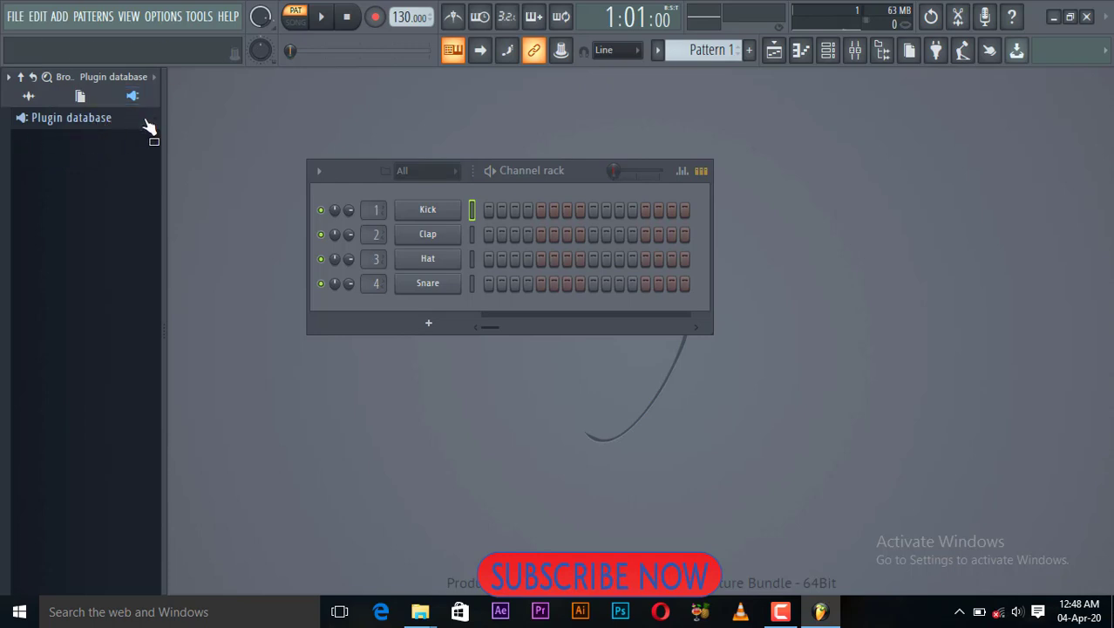
{"action": "left_click", "coordinate": [150, 126]}
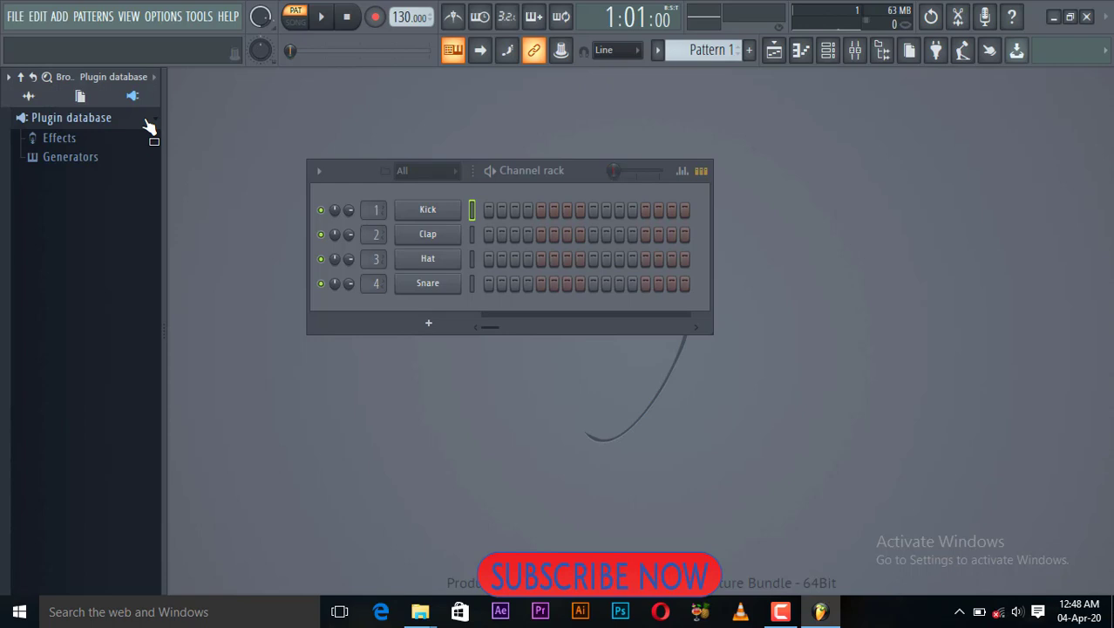
Run a fast scan to refresh the plugin database list, and dismiss the completion notice with the option not to show it again
{"action": "left_click", "coordinate": [150, 126]}
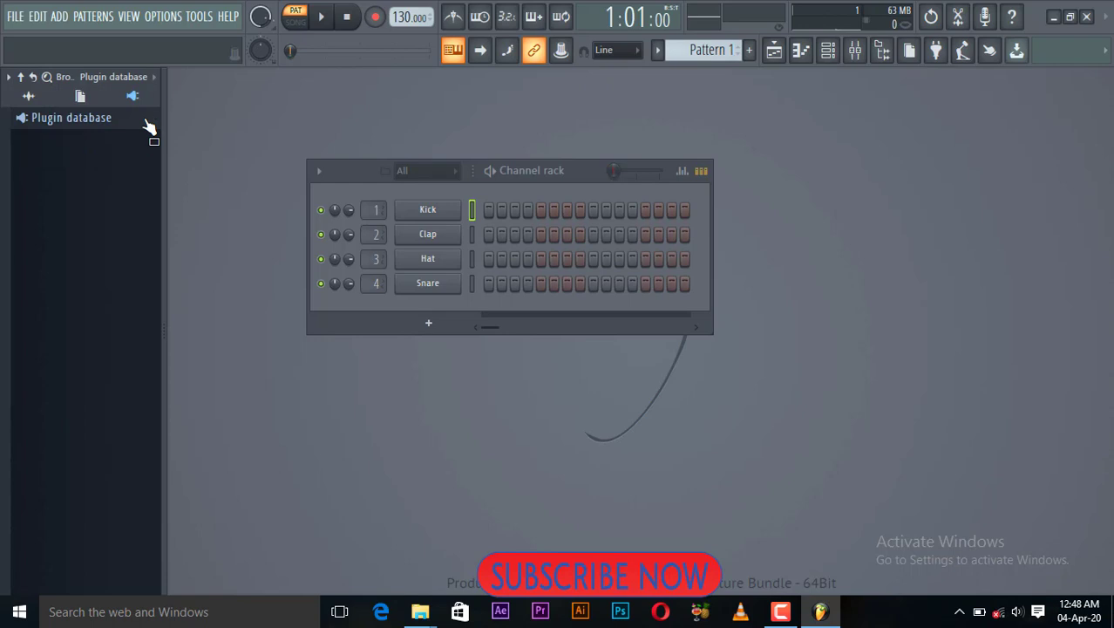
{"action": "right_click", "coordinate": [63, 120]}
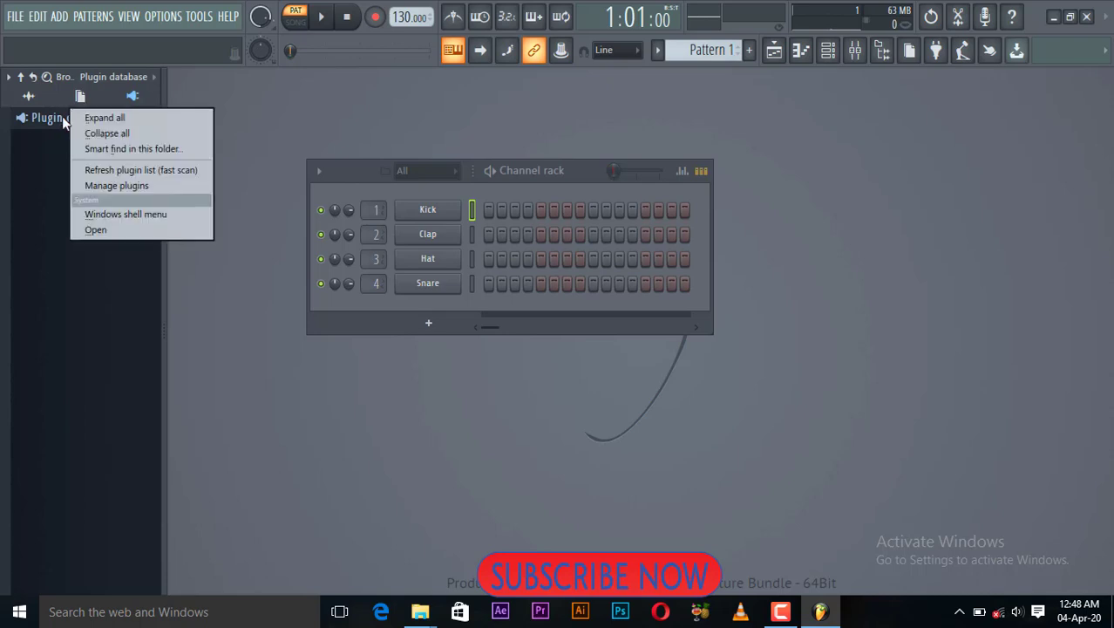
{"action": "left_click", "coordinate": [170, 171]}
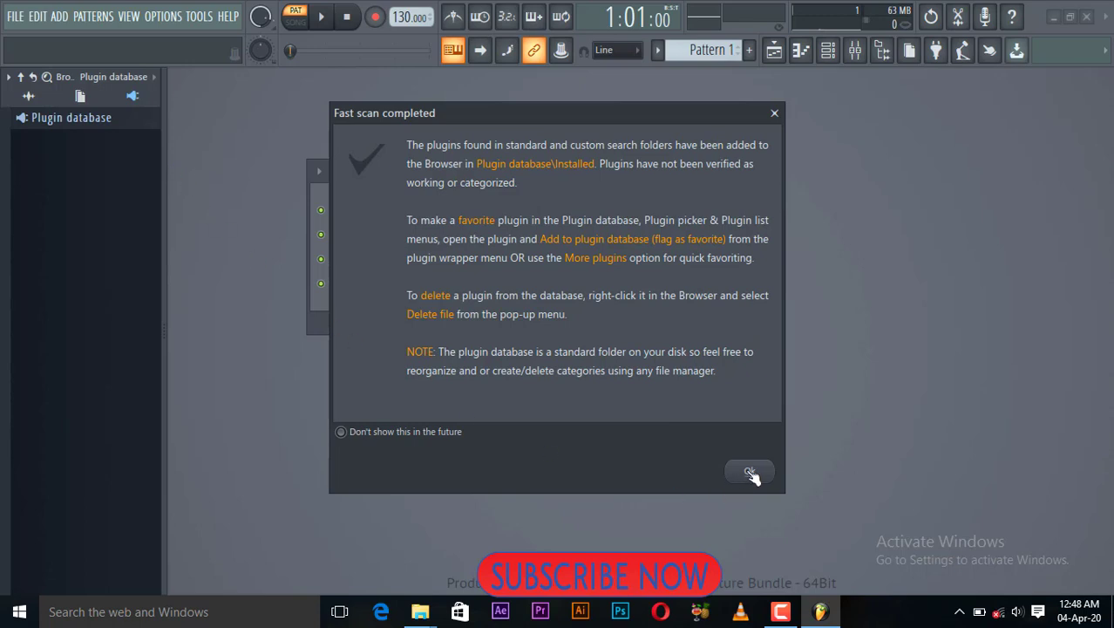
{"action": "left_click", "coordinate": [341, 432]}
{"action": "left_click", "coordinate": [755, 472]}
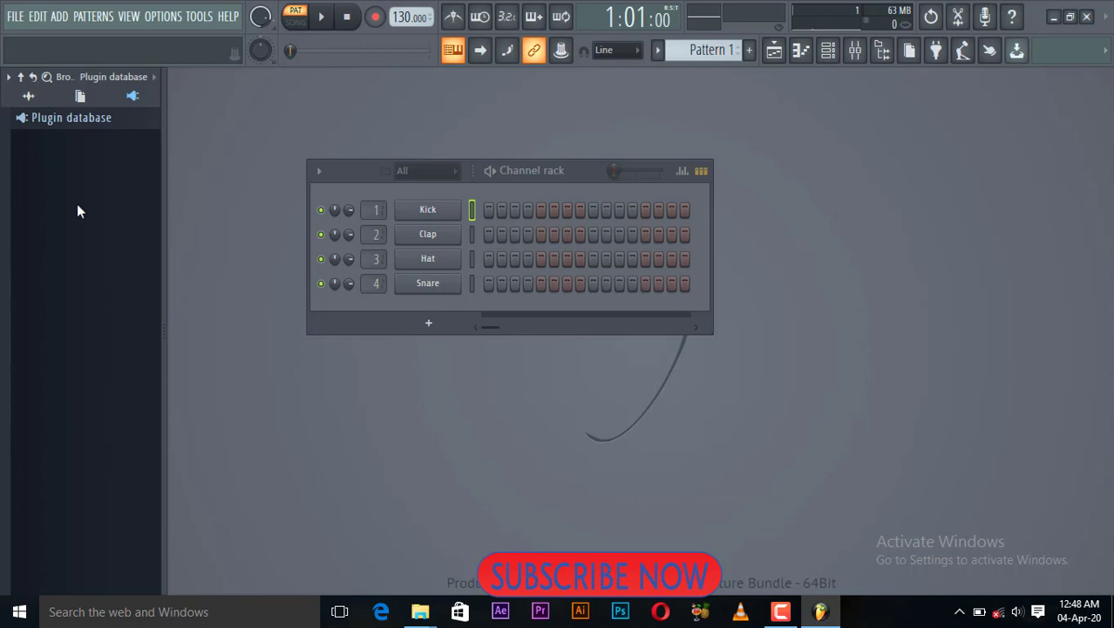
Expand the plugin database down to the installed VST generators
{"action": "left_click", "coordinate": [87, 126]}
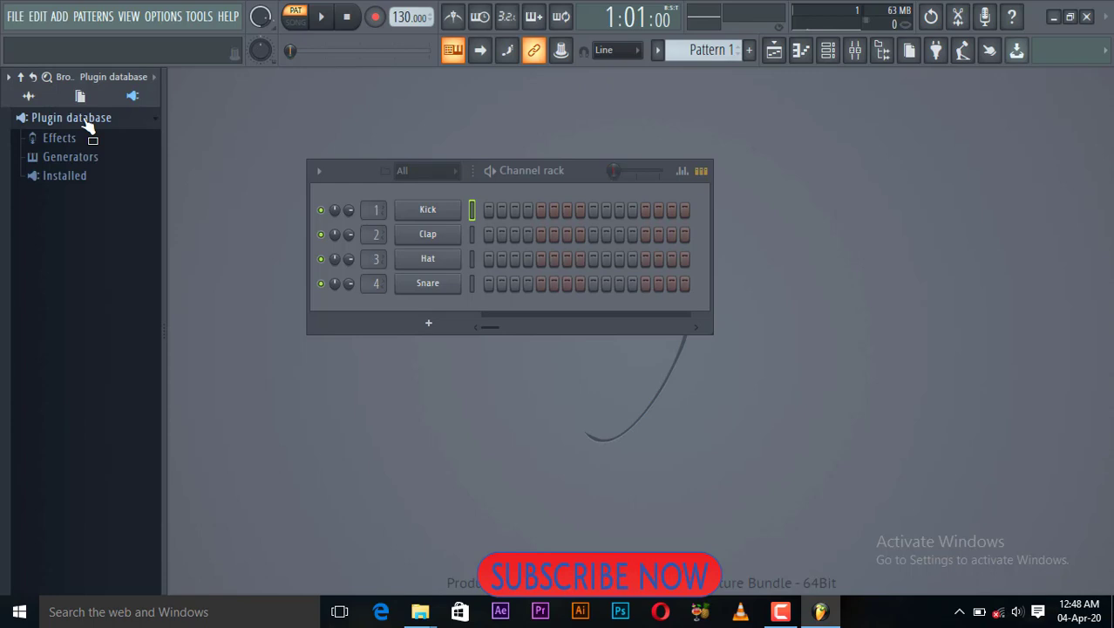
{"action": "left_click", "coordinate": [70, 177]}
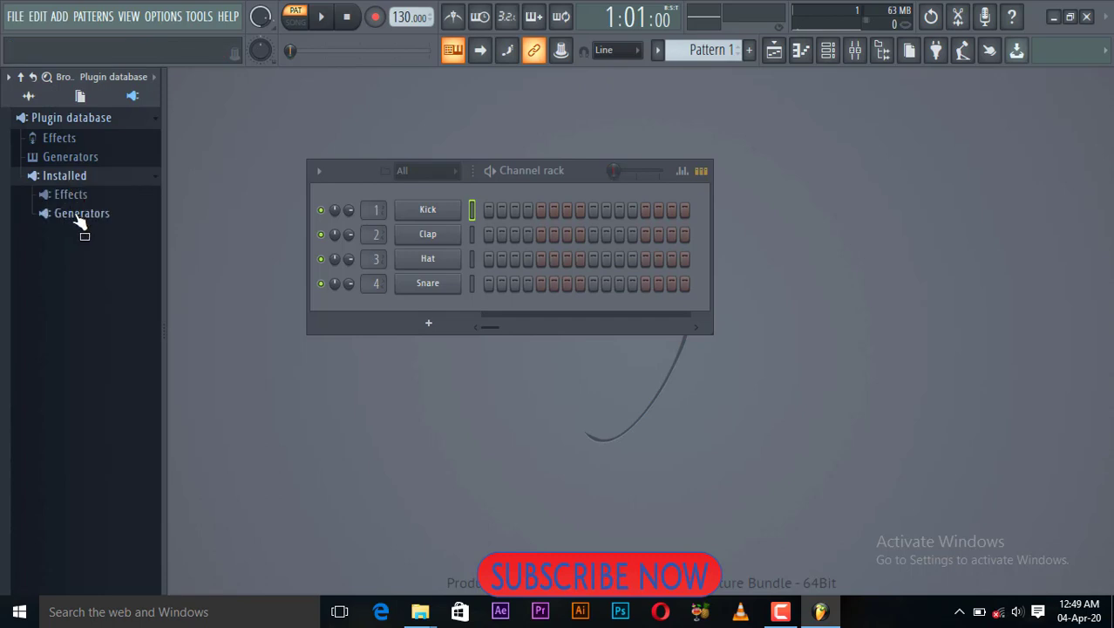
{"action": "left_click", "coordinate": [83, 219]}
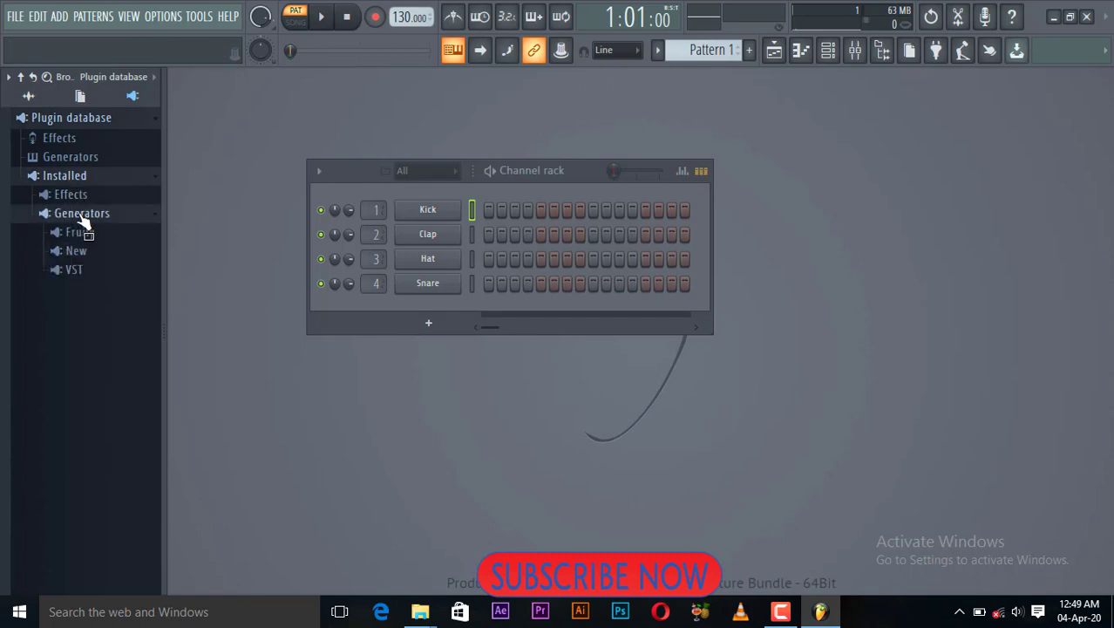
{"action": "left_click", "coordinate": [74, 271]}
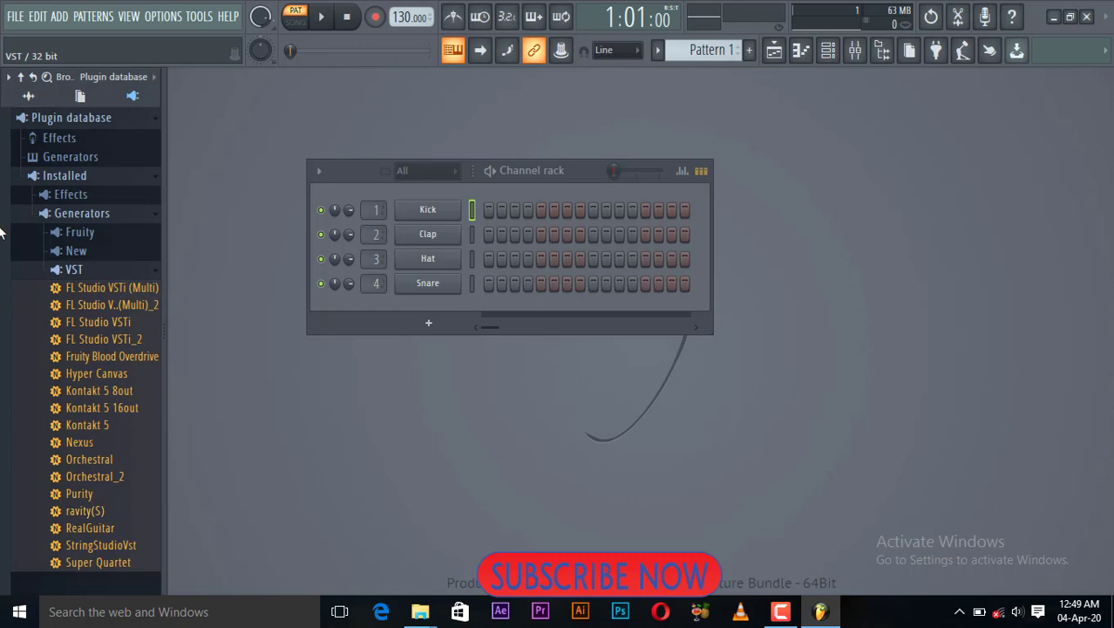
Load the Nexus VST onto the Hat channel in place of its sample, and move the plugin window up to show it fully
{"action": "left_click_drag", "start_coordinate": [25, 392], "coordinate": [428, 259]}
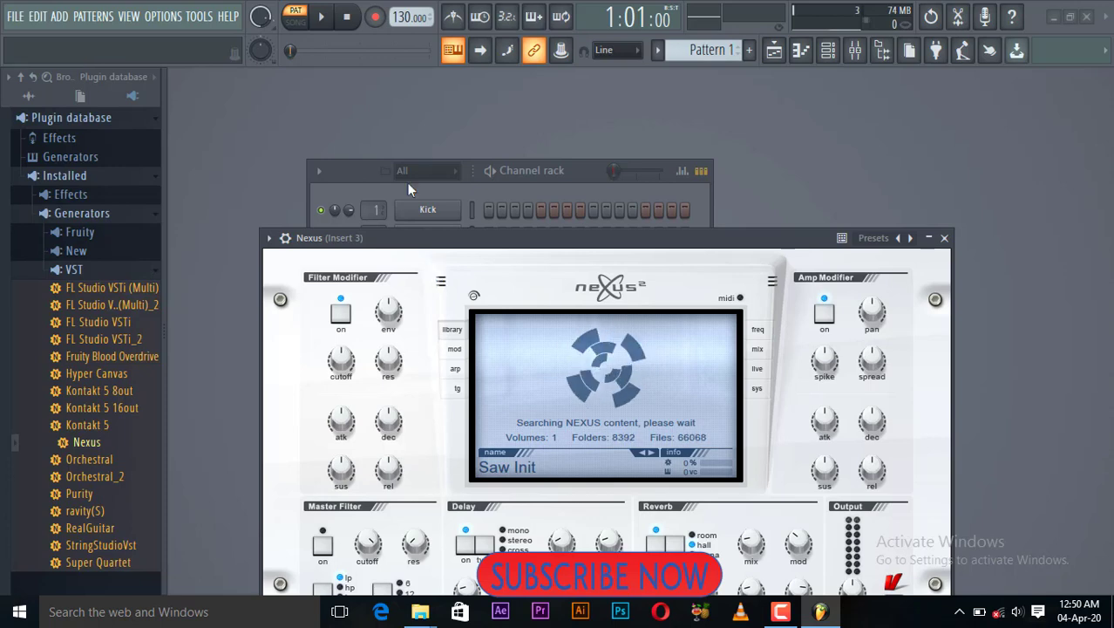
{"action": "left_click_drag", "start_coordinate": [502, 232], "coordinate": [456, 141]}
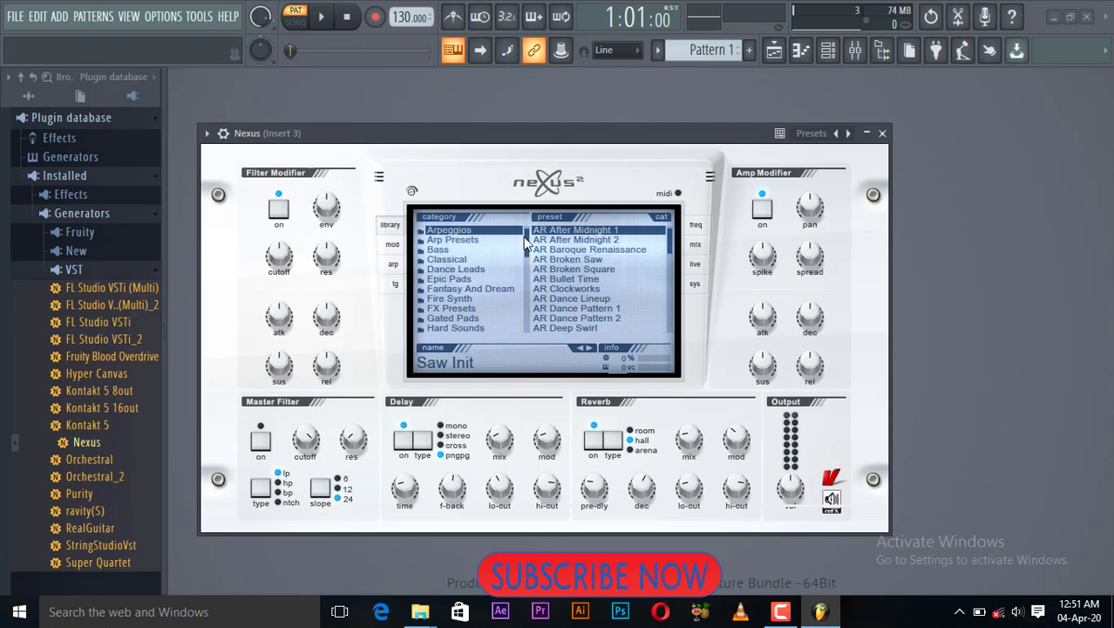
{"action": "mouse_move", "coordinate": [526, 244]}
{"action": "left_mouse_down"}
{"action": "mouse_move", "coordinate": [527, 311]}
{"action": "mouse_move", "coordinate": [528, 240]}
{"action": "left_mouse_up"}
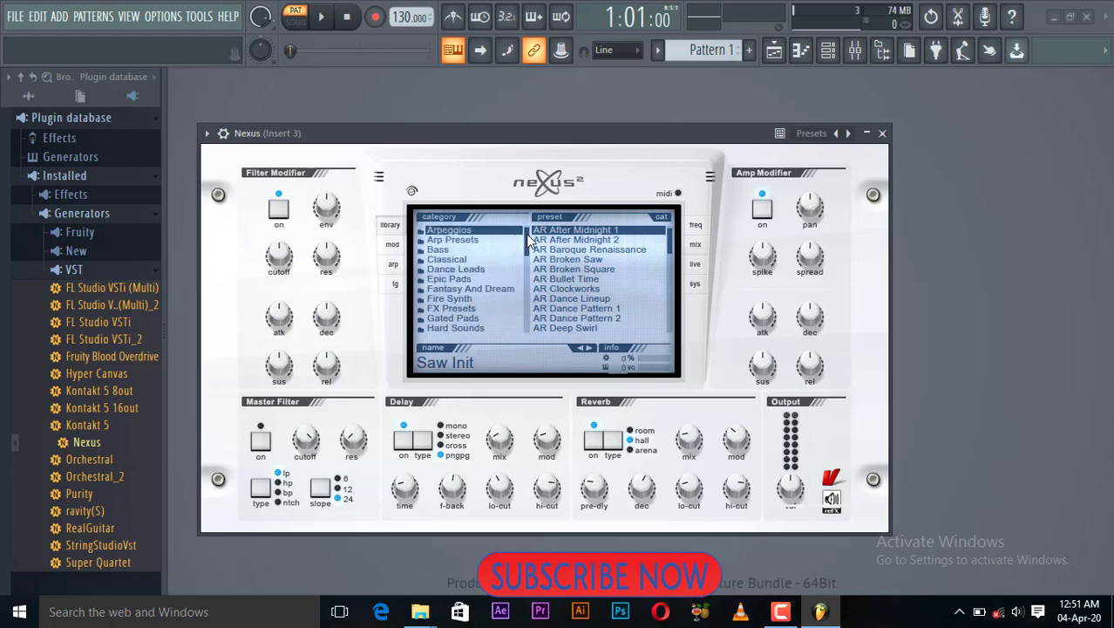
Load the AR Dance Pattern 1 preset from the Arpeggios category in Nexus and play several notes to audition it
{"action": "left_click", "coordinate": [562, 309]}
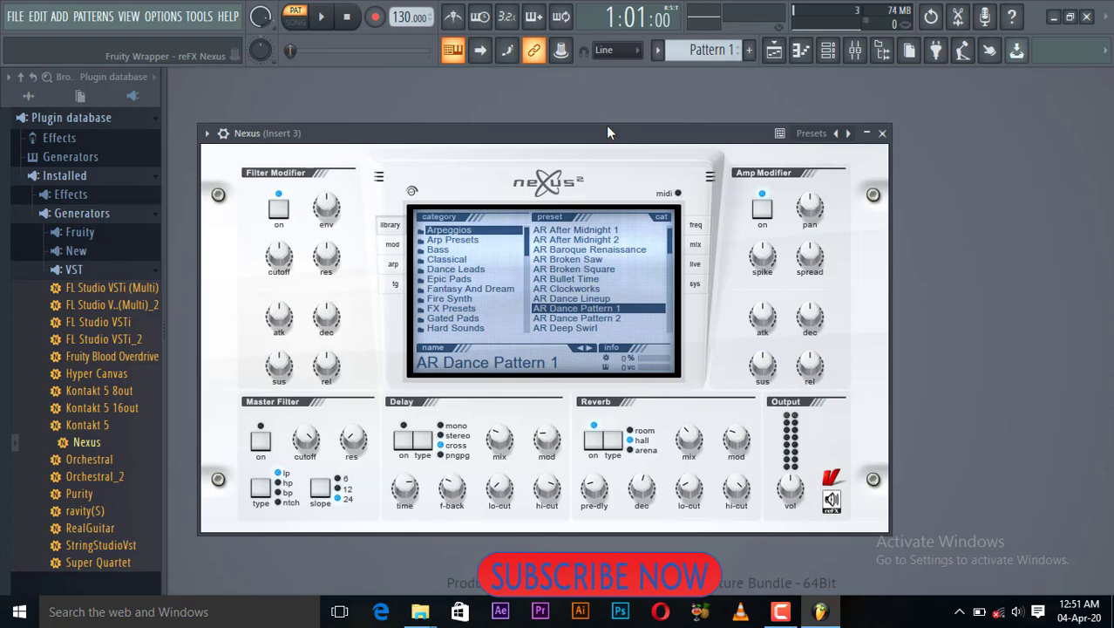
{"action": "key", "text": "q"}
{"action": "key", "text": "q"}
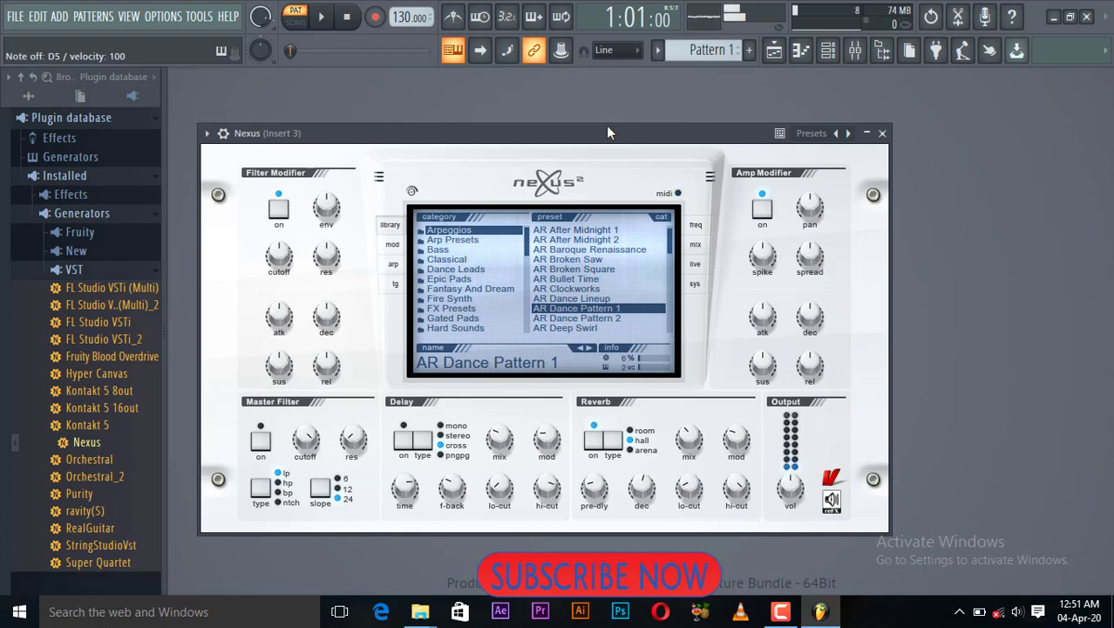
{"action": "key", "text": "e"}
{"action": "key", "text": "e"}
{"action": "key", "text": "e"}
{"action": "key", "text": "e"}
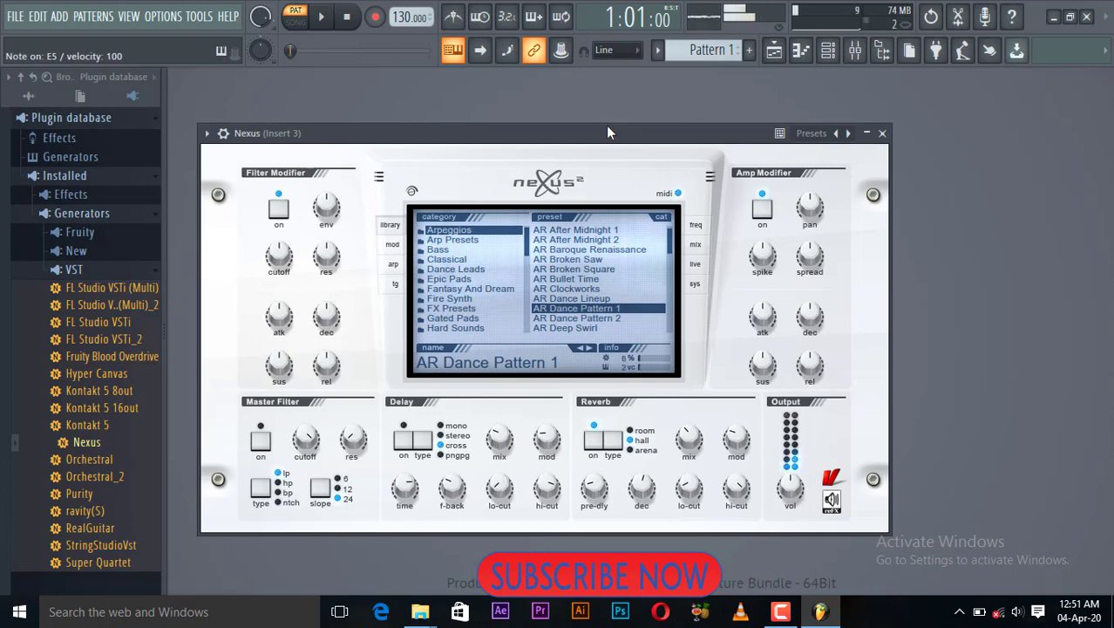
{"action": "key", "text": "r"}
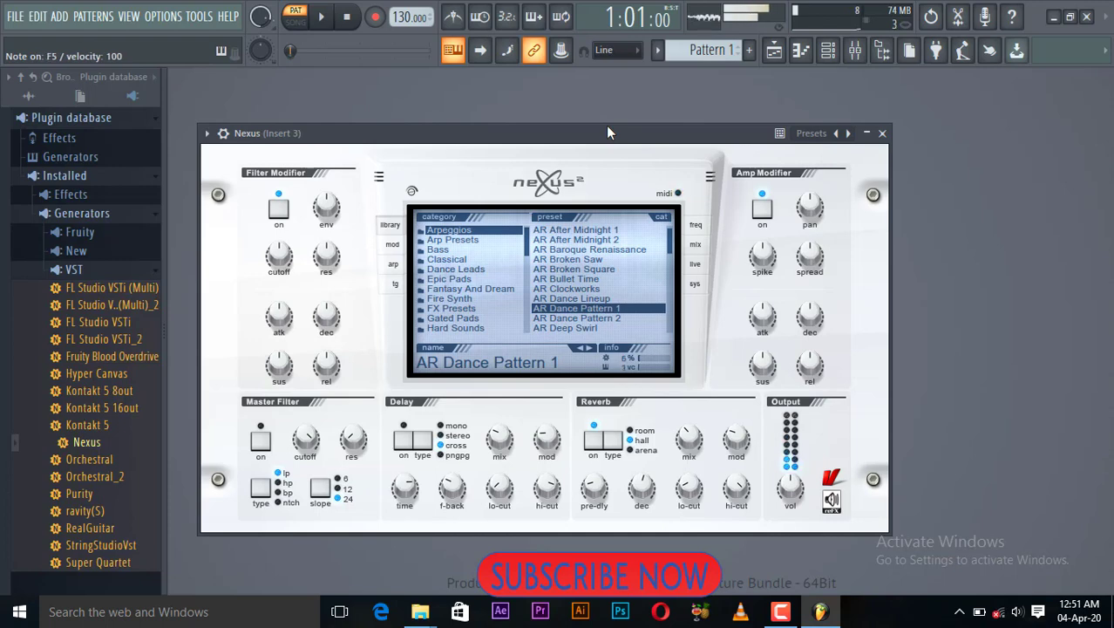
Load the AR Broken Saw preset in Nexus, play a few notes to audition it, and close the plugin window
{"action": "left_click", "coordinate": [572, 259]}
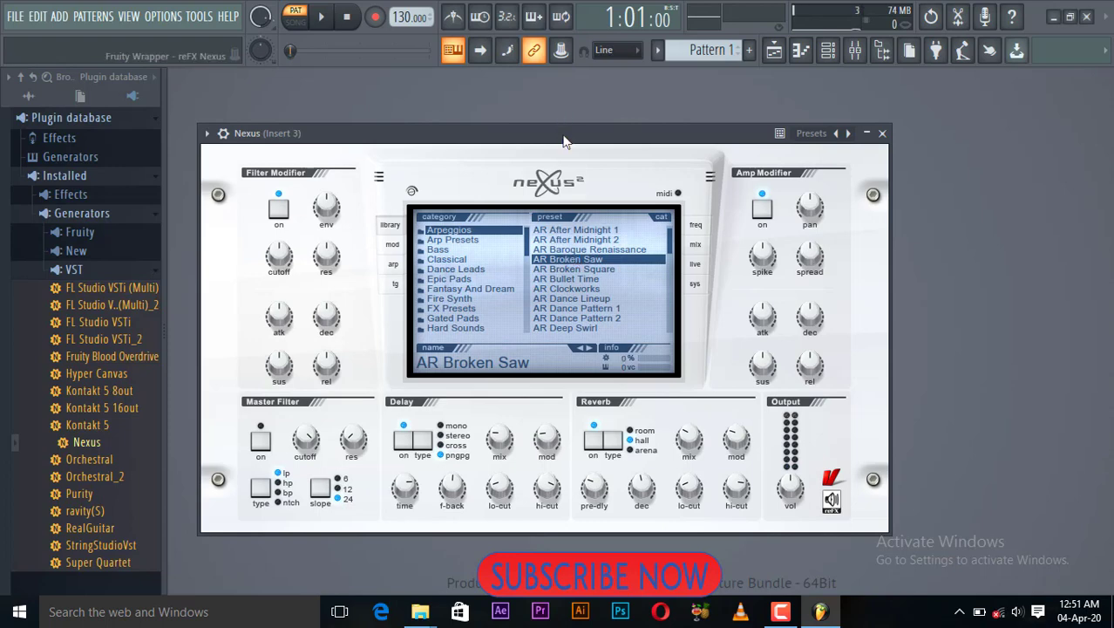
{"action": "key", "text": "n"}
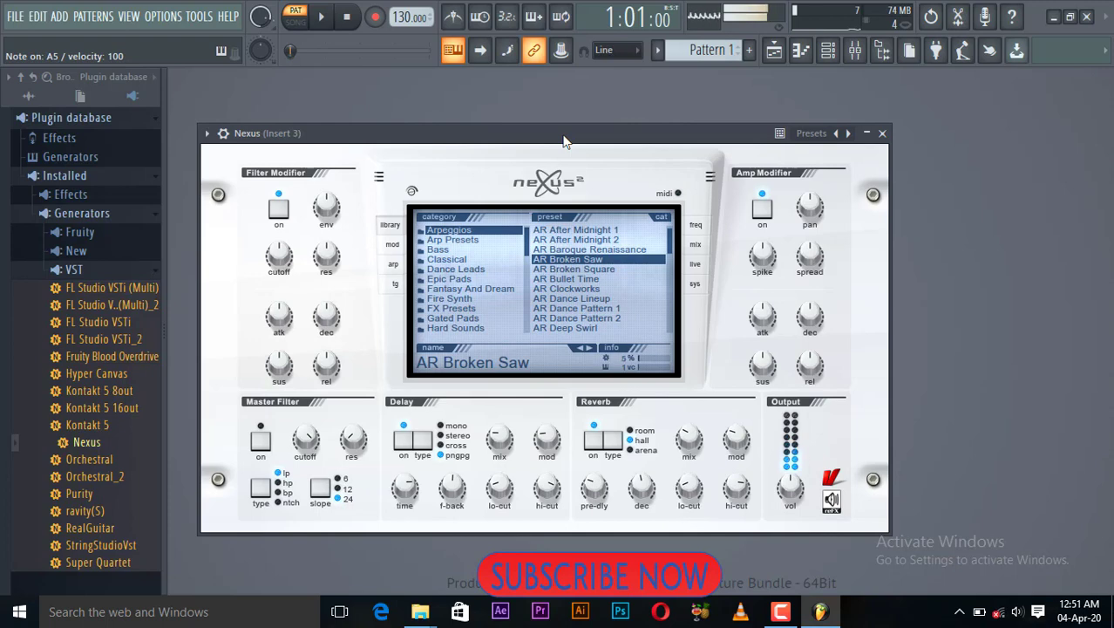
{"action": "key", "text": "comma"}
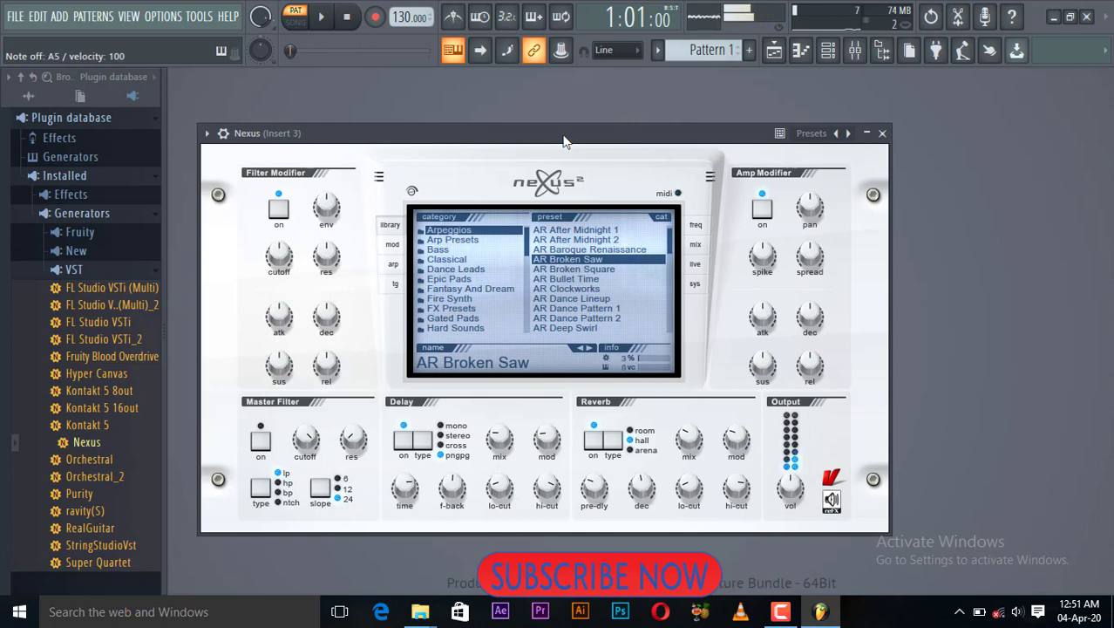
{"action": "left_click", "coordinate": [882, 134]}
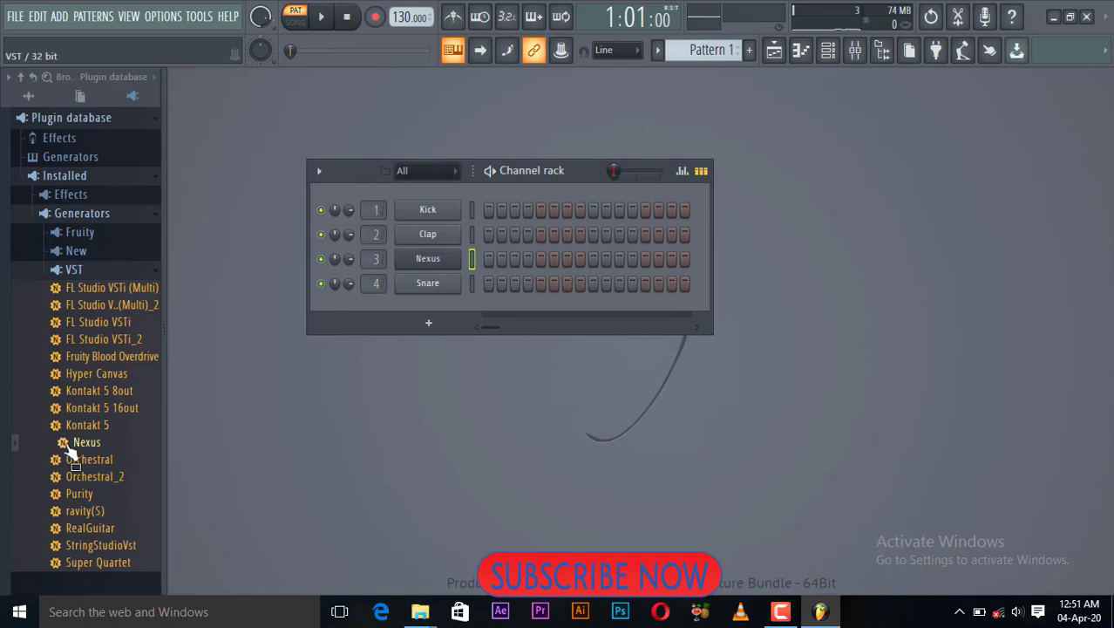